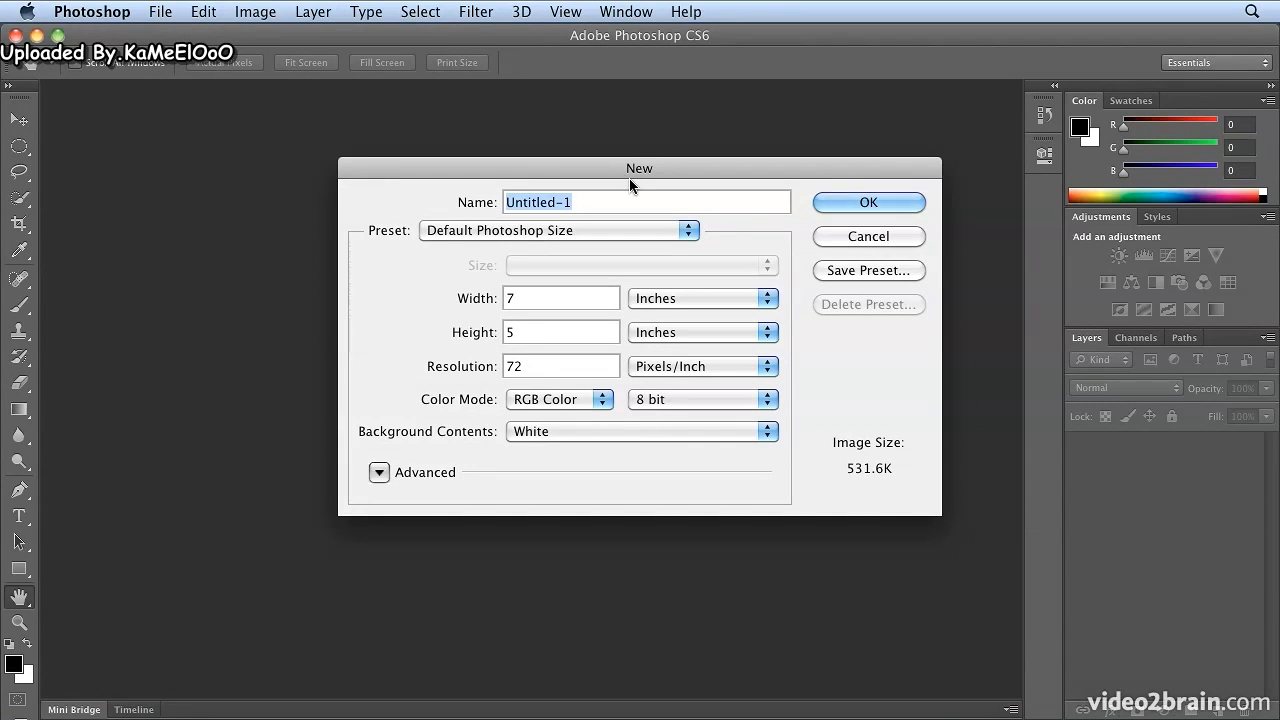
# Name the new document mock-up
pyautogui.write('mock-up')
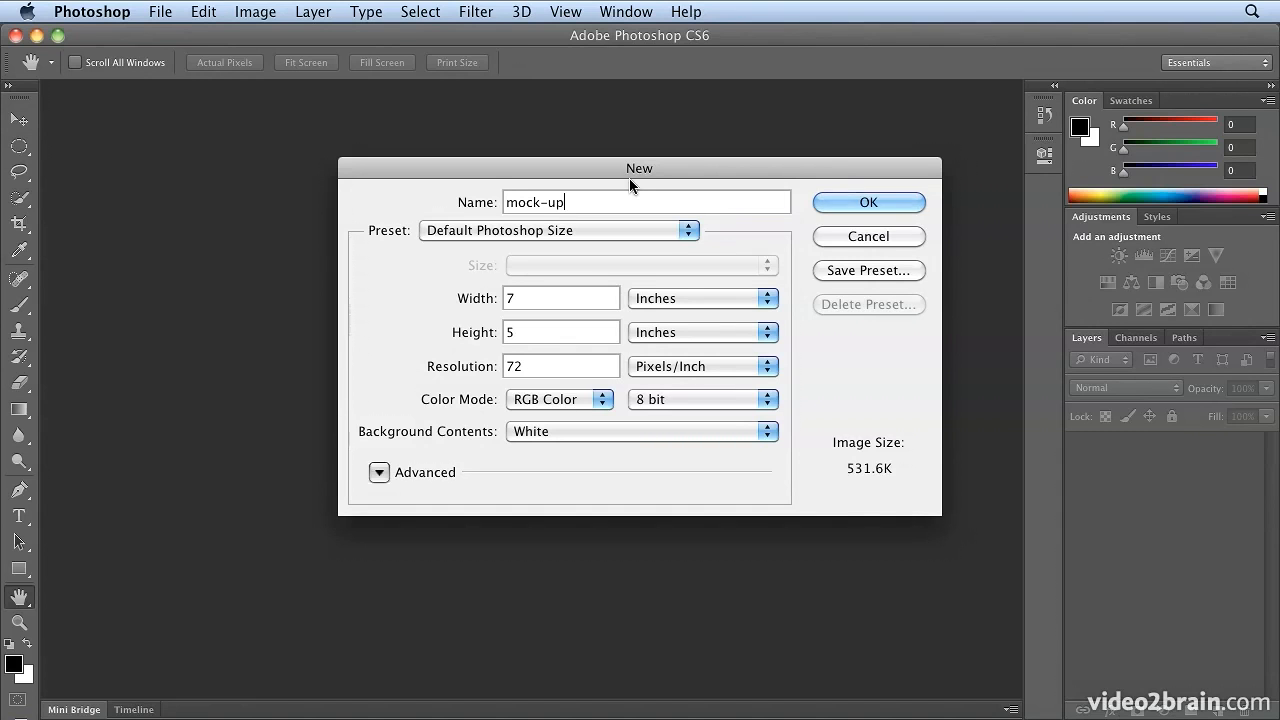
pyautogui.write('Kel')
pyautogui.write('ly.jpg')
pyautogui.tripleClick(566, 205)
pyautogui.click(566, 204)
pyautogui.press('BackSpace')
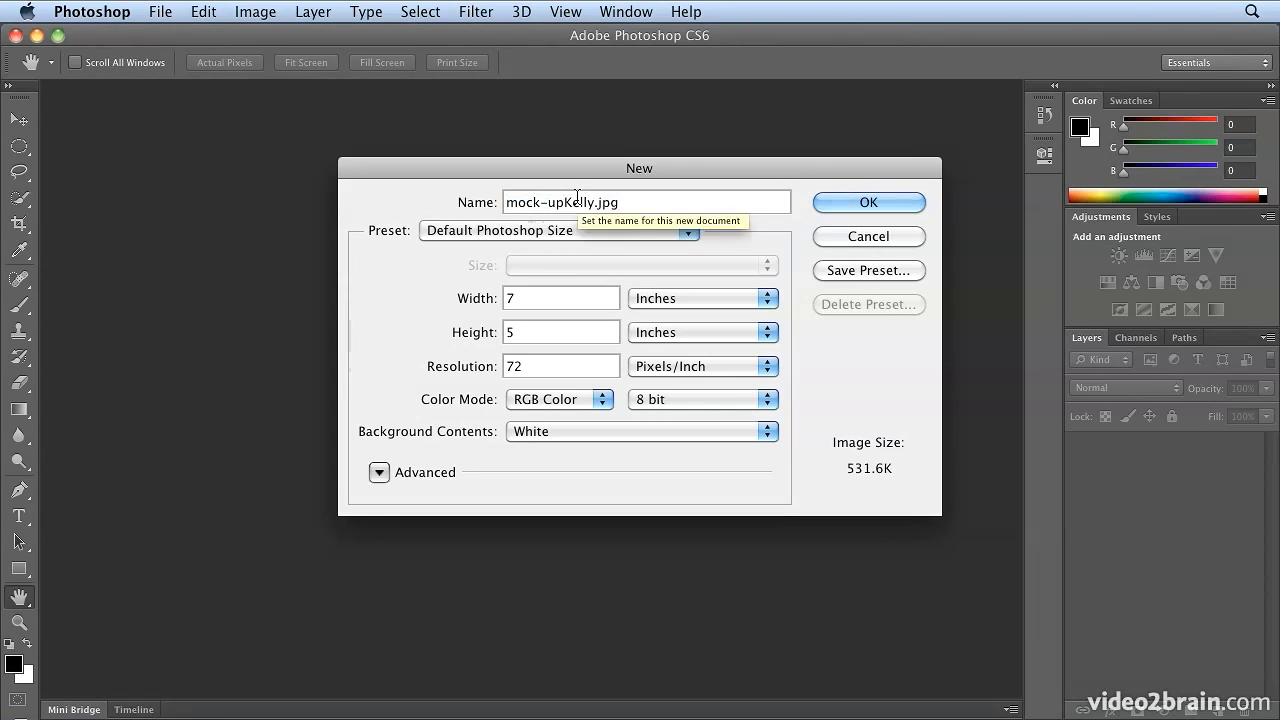
pyautogui.write('%20')
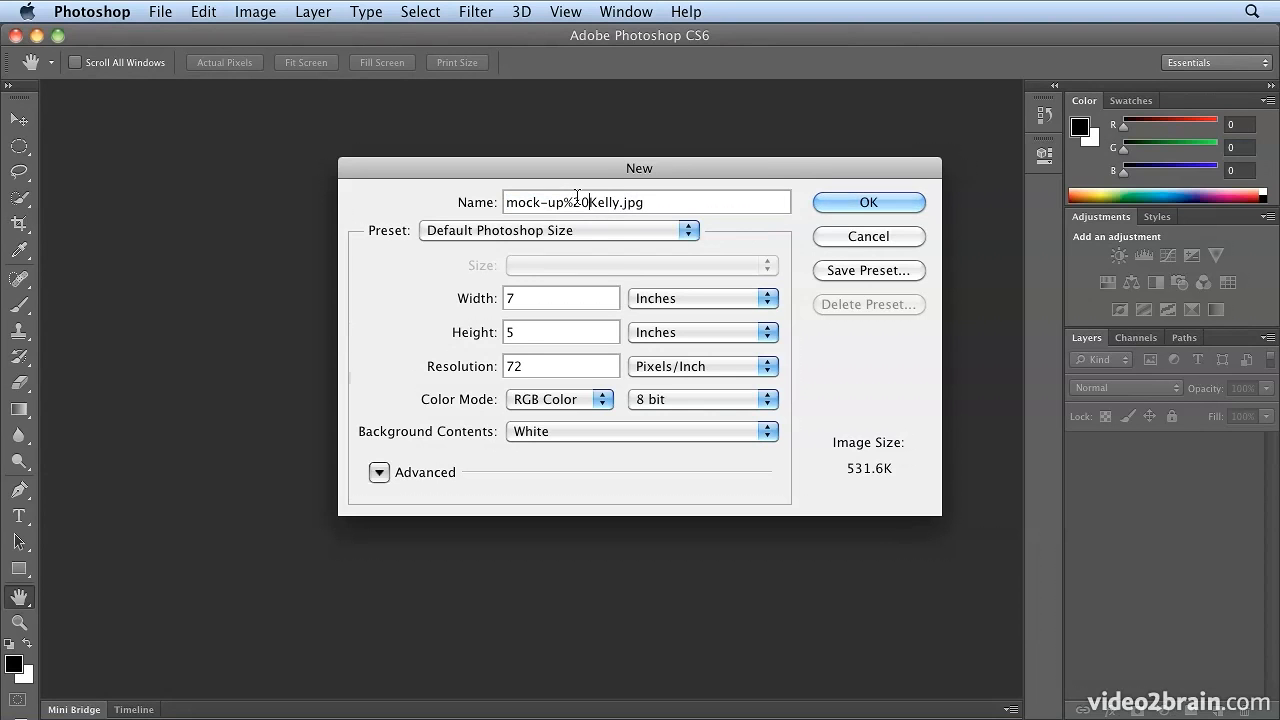
pyautogui.press('BackSpace')
pyautogui.press('BackSpace')
pyautogui.press('BackSpace')
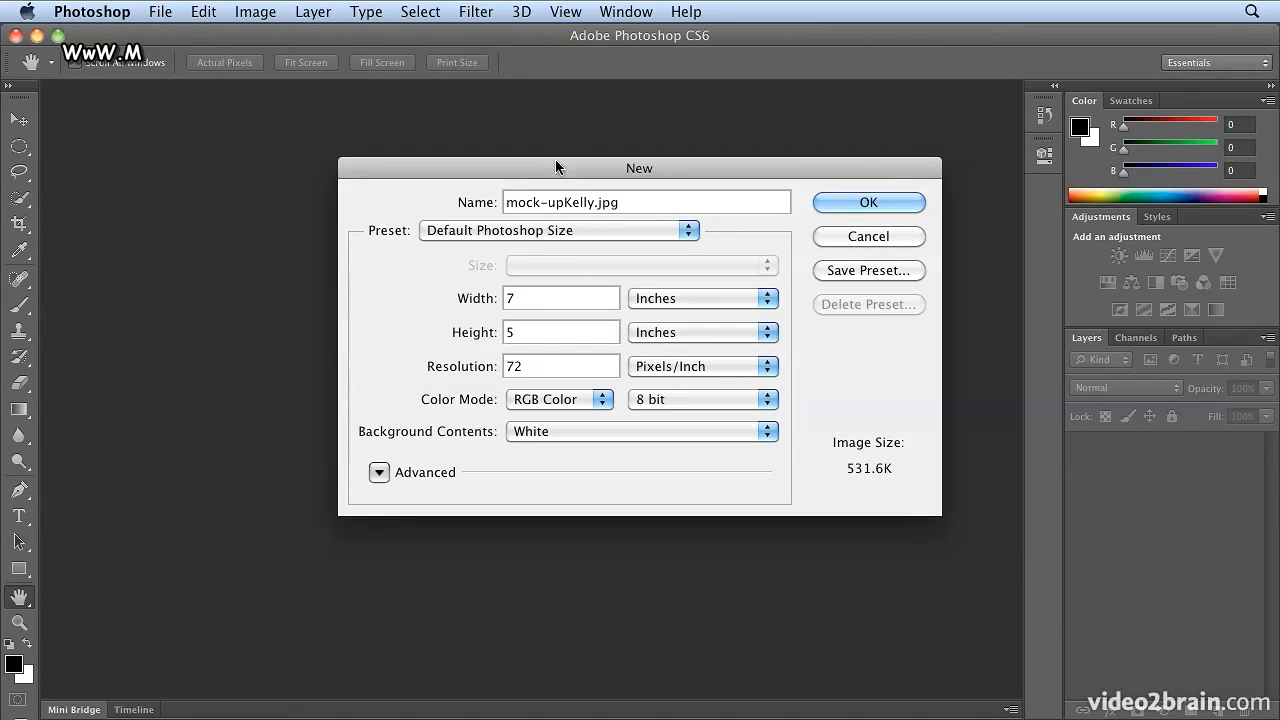
pyautogui.press('BackSpace')
pyautogui.press('BackSpace')
pyautogui.press('BackSpace')
pyautogui.press('BackSpace')
pyautogui.press('BackSpace')
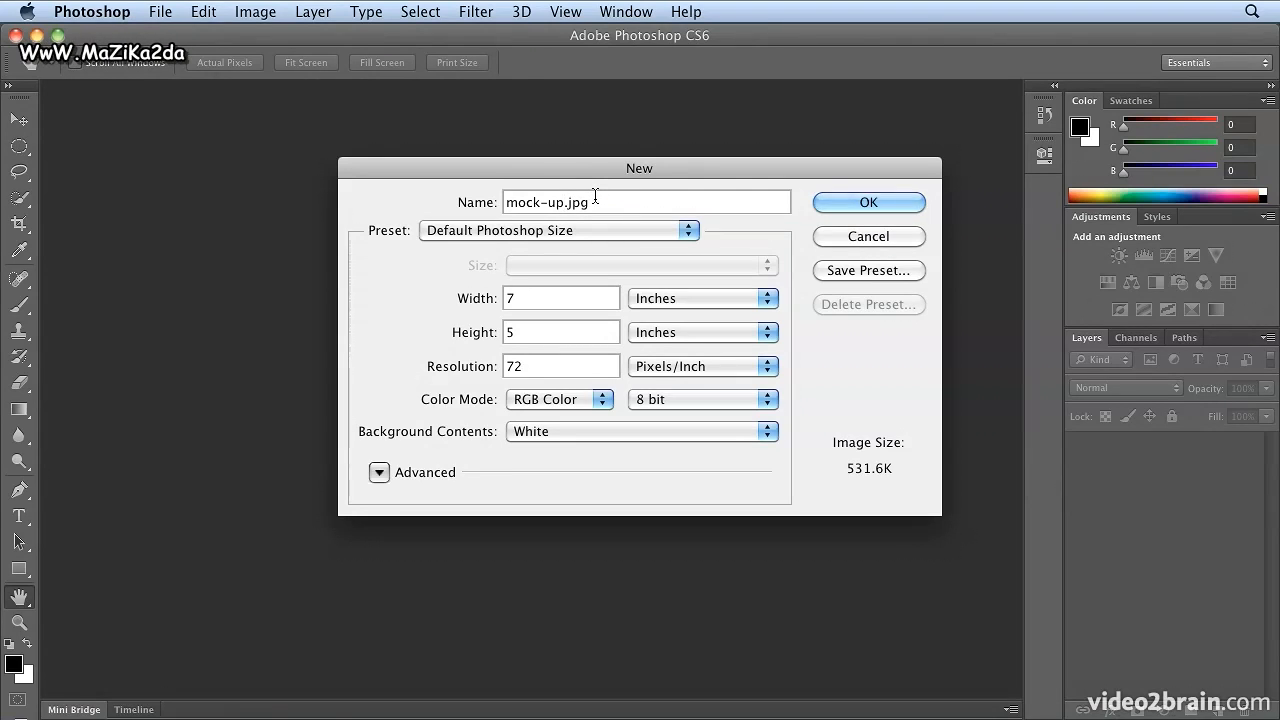
pyautogui.moveTo(566, 203); pyautogui.dragTo(601, 204)
pyautogui.press('BackSpace')
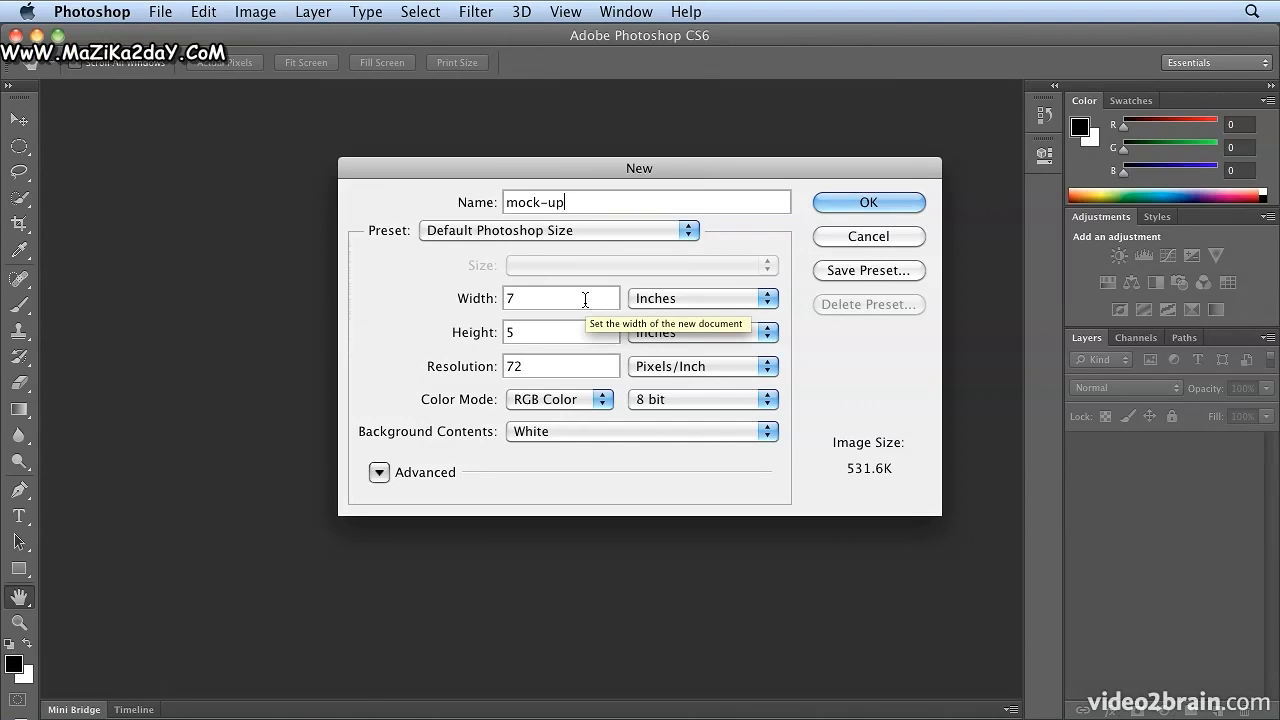
# Set the new document's size units to pixels, with width 320, height 480 and resolution 180 pixels/inch
pyautogui.click(717, 299)
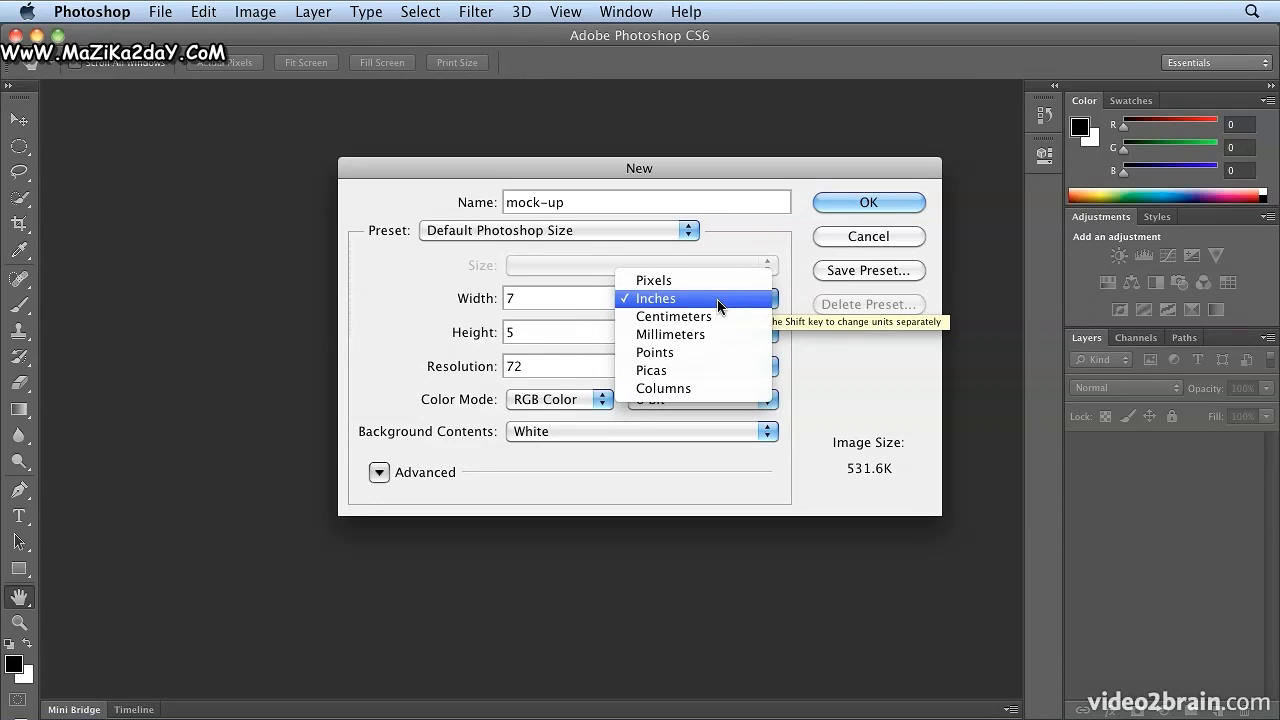
pyautogui.click(720, 280)
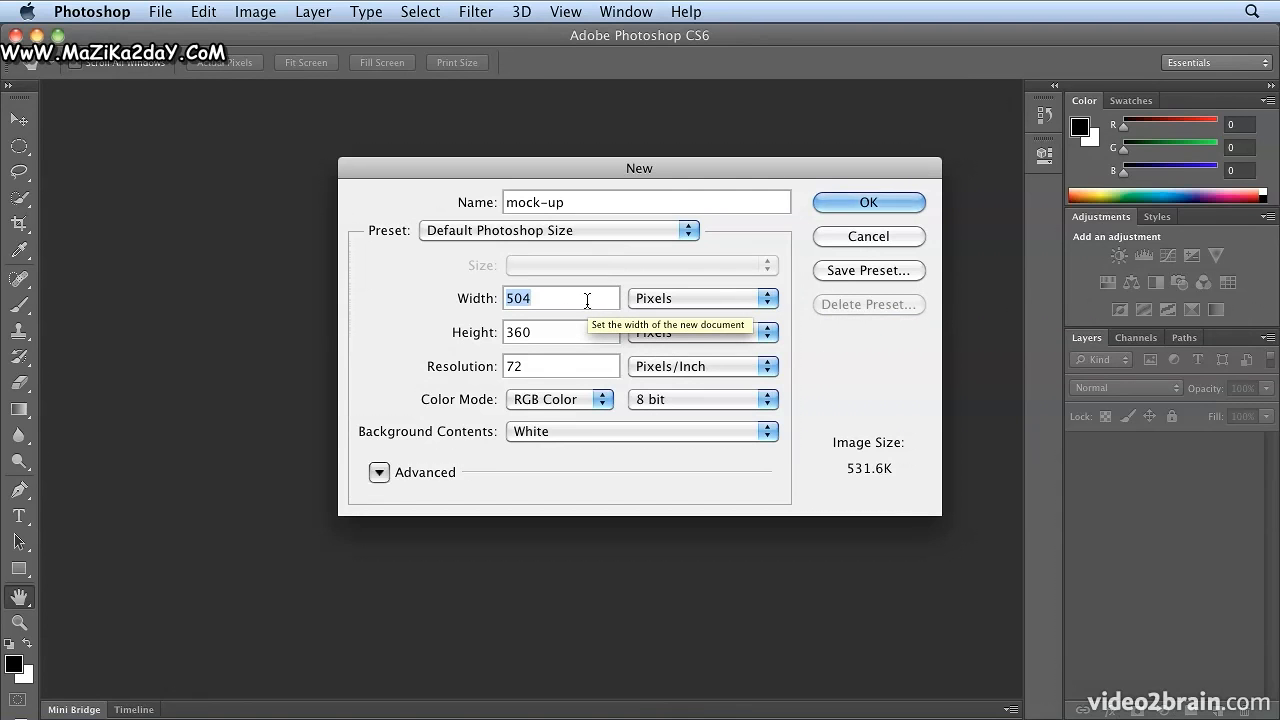
pyautogui.write('320')
pyautogui.press('Tab')
pyautogui.write('480')
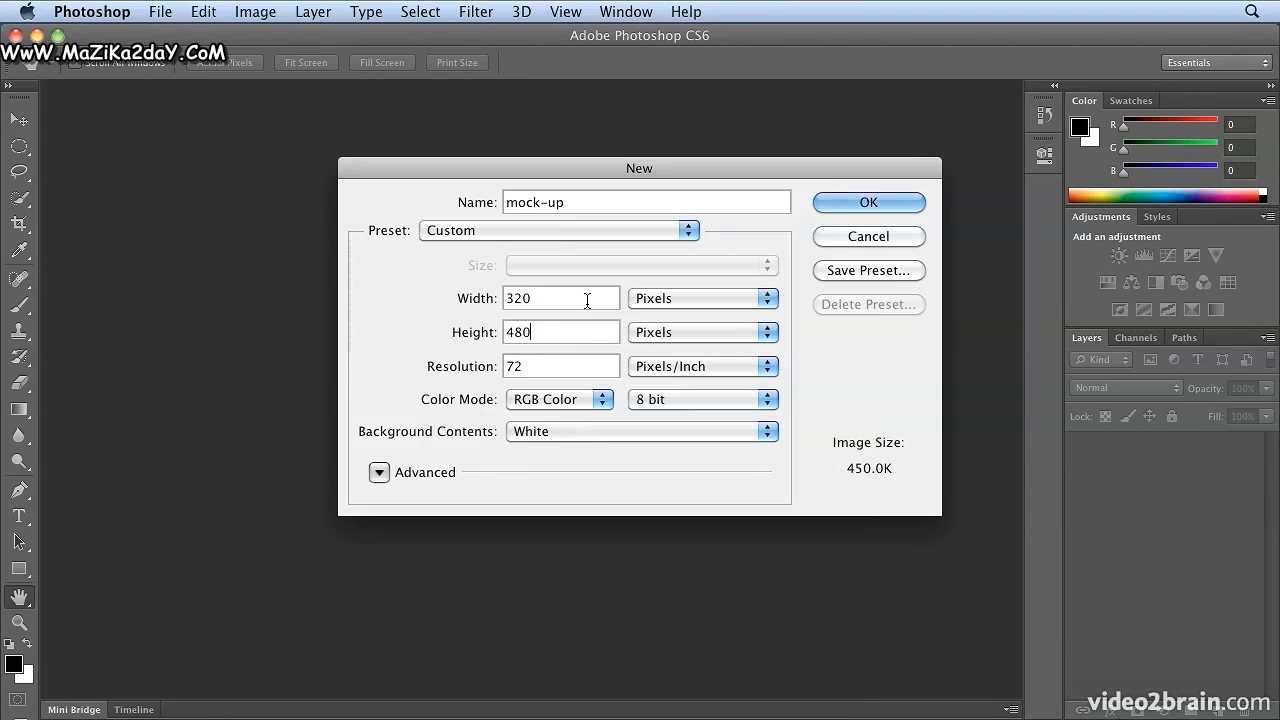
pyautogui.press('Tab')
pyautogui.write('180')
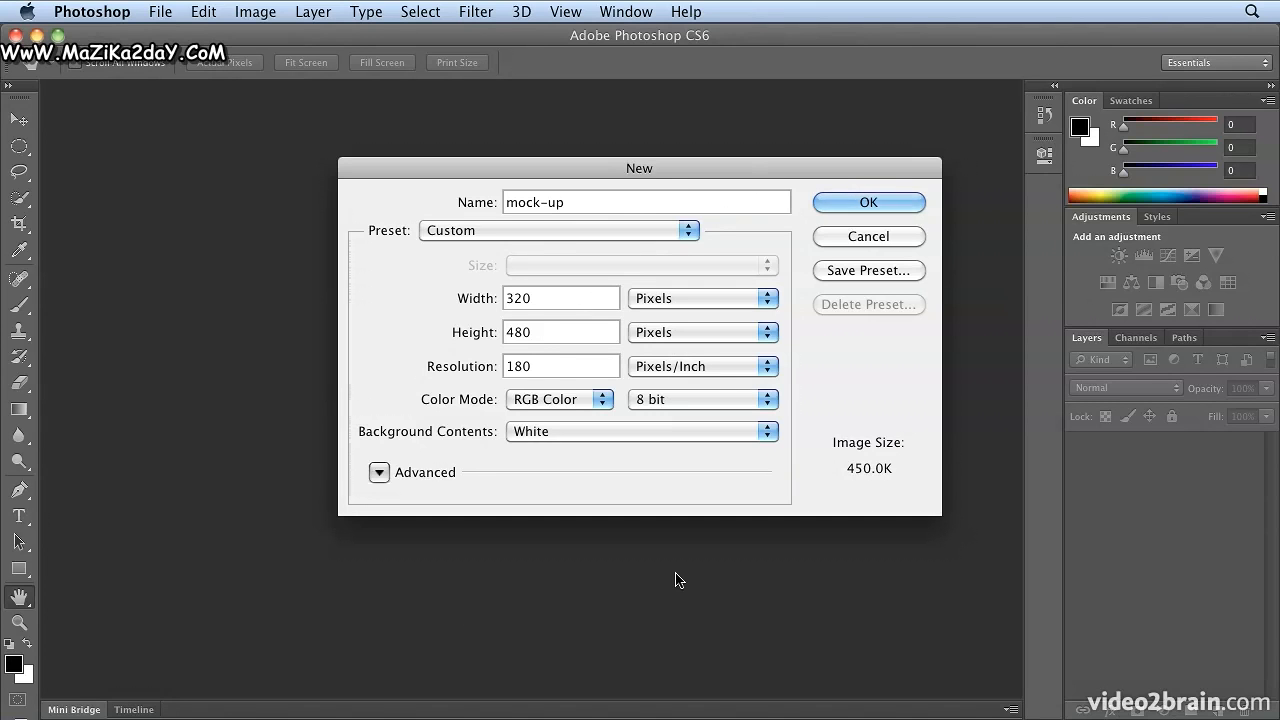
# Keep pixels as the width unit and create the document with the entered settings
pyautogui.click(697, 300)
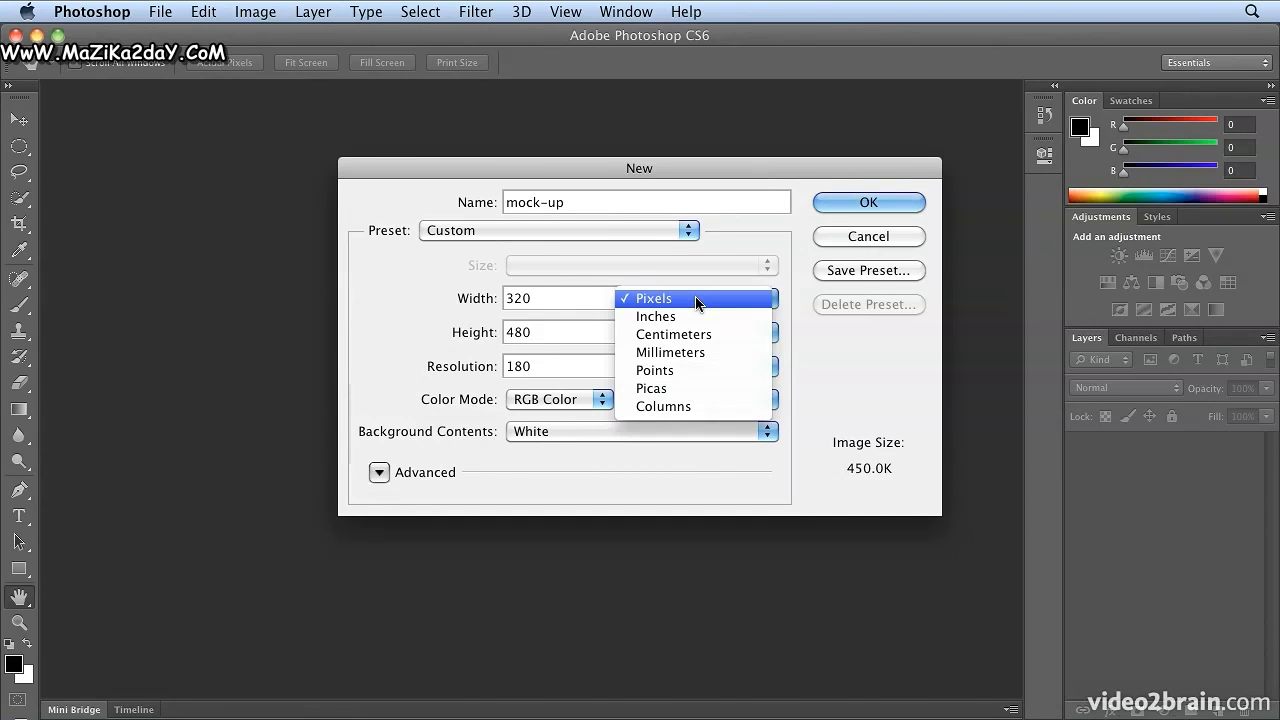
pyautogui.click(697, 300)
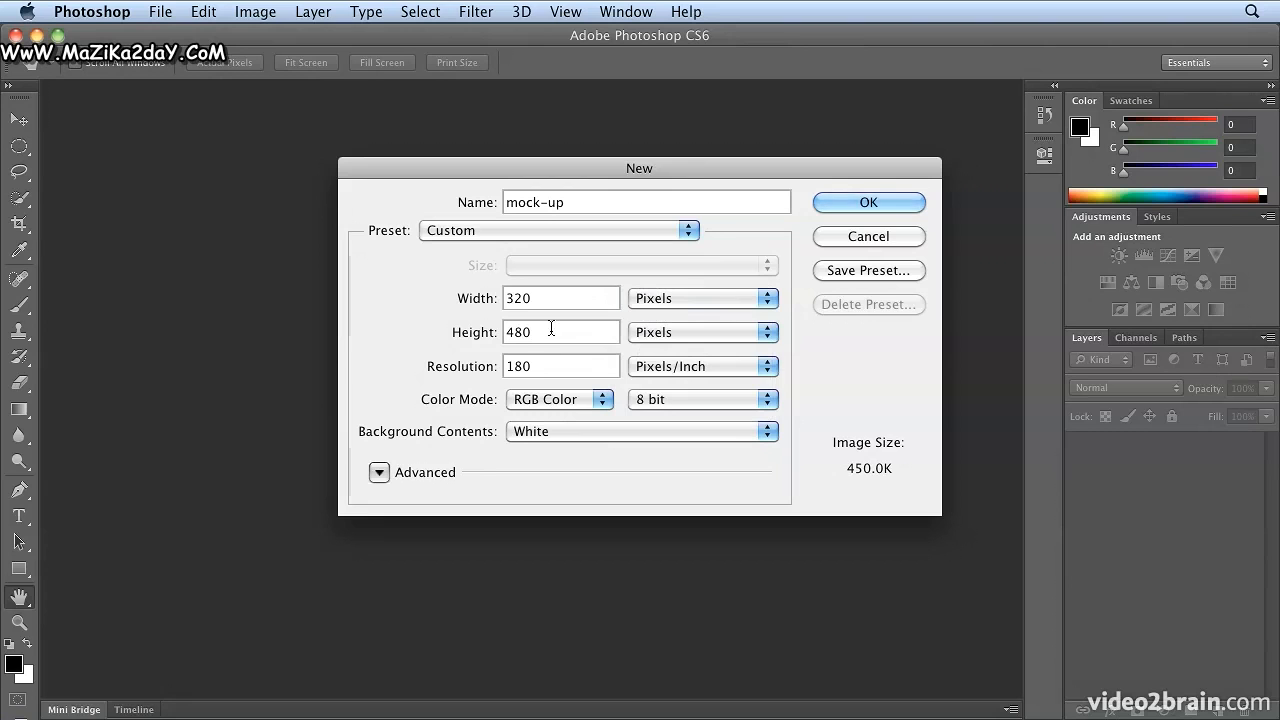
pyautogui.click(677, 300)
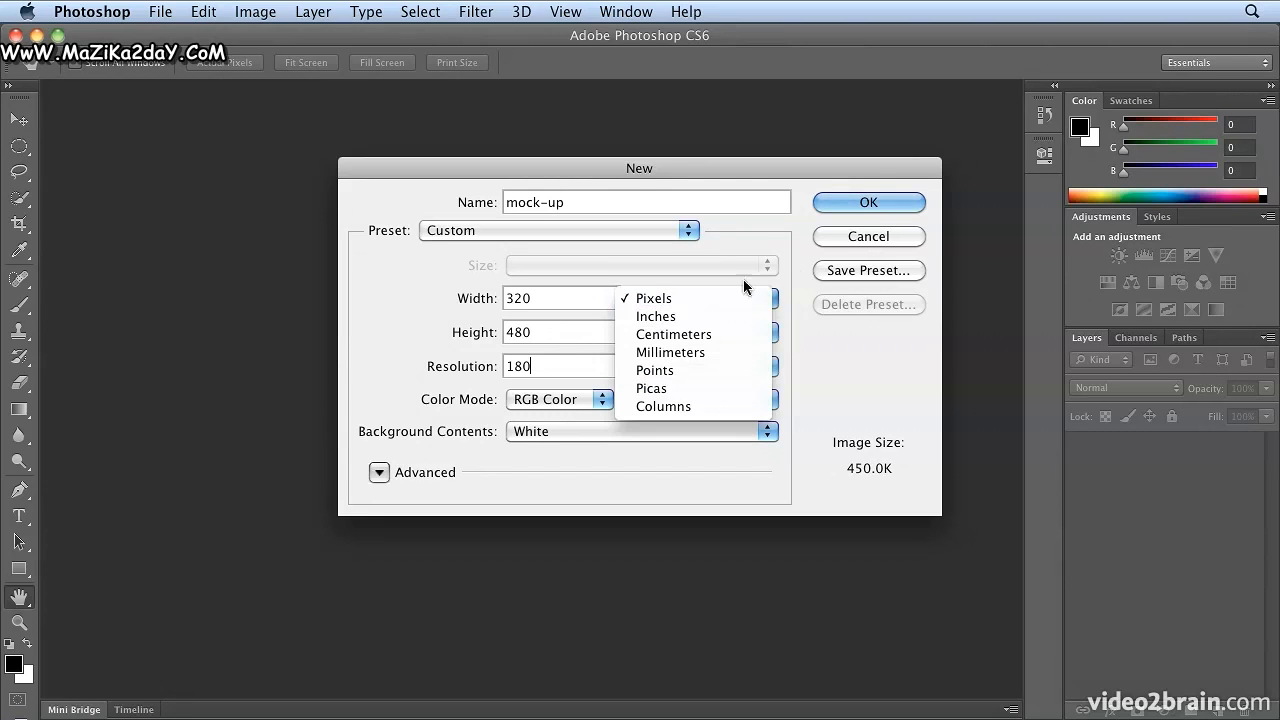
pyautogui.click(793, 275)
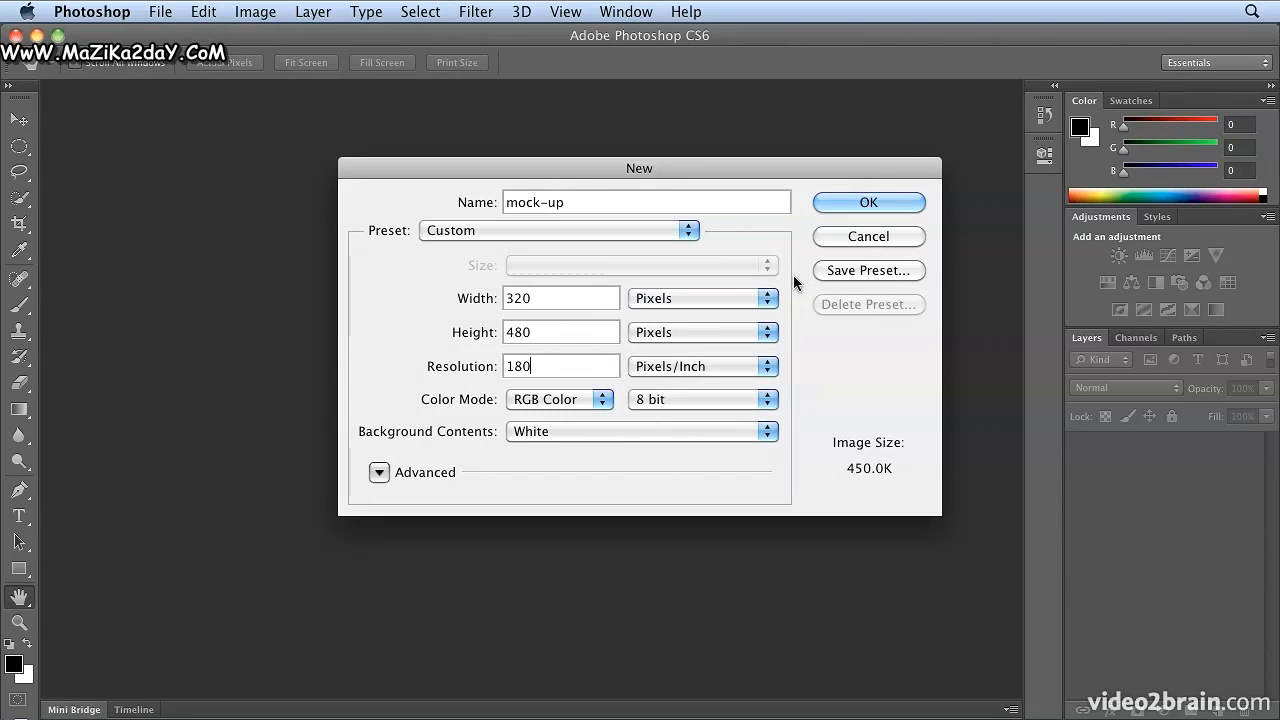
pyautogui.click(837, 206)
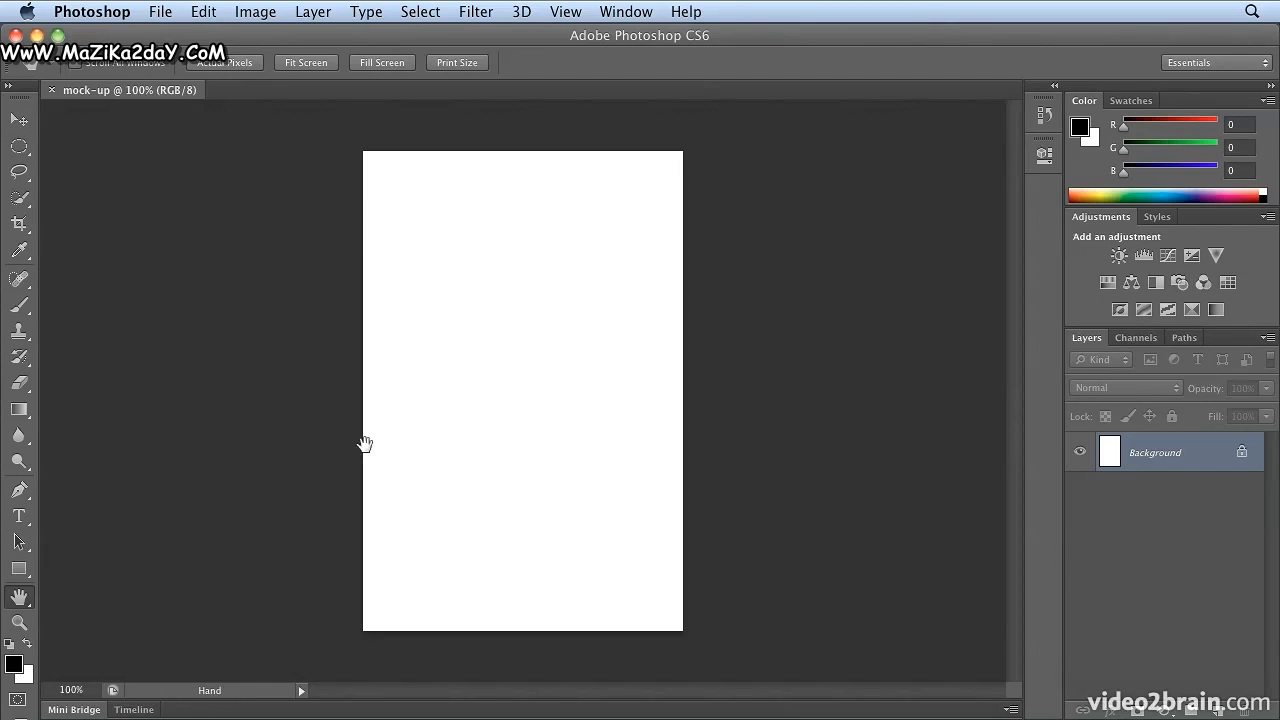
# Draw a dark red filled rectangle about 388 by 81 px across the canvas's upper edge, extending past both sides
pyautogui.click(19, 568)
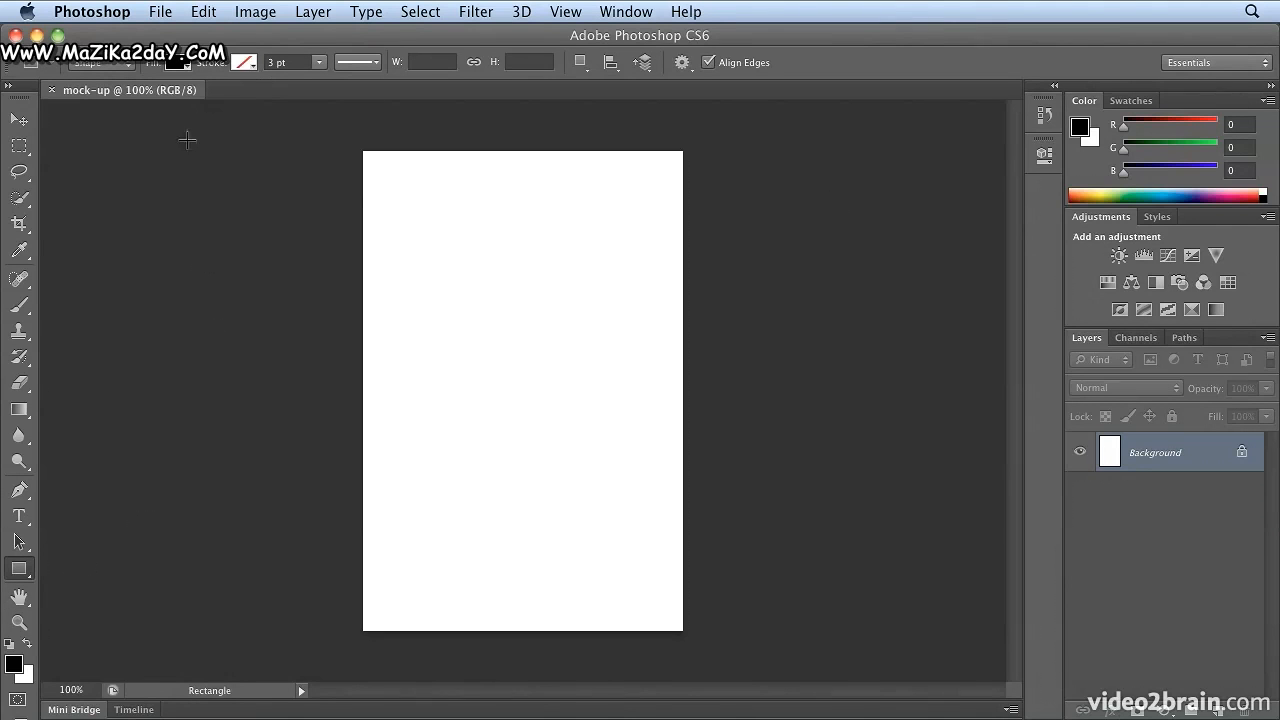
pyautogui.click(178, 62)
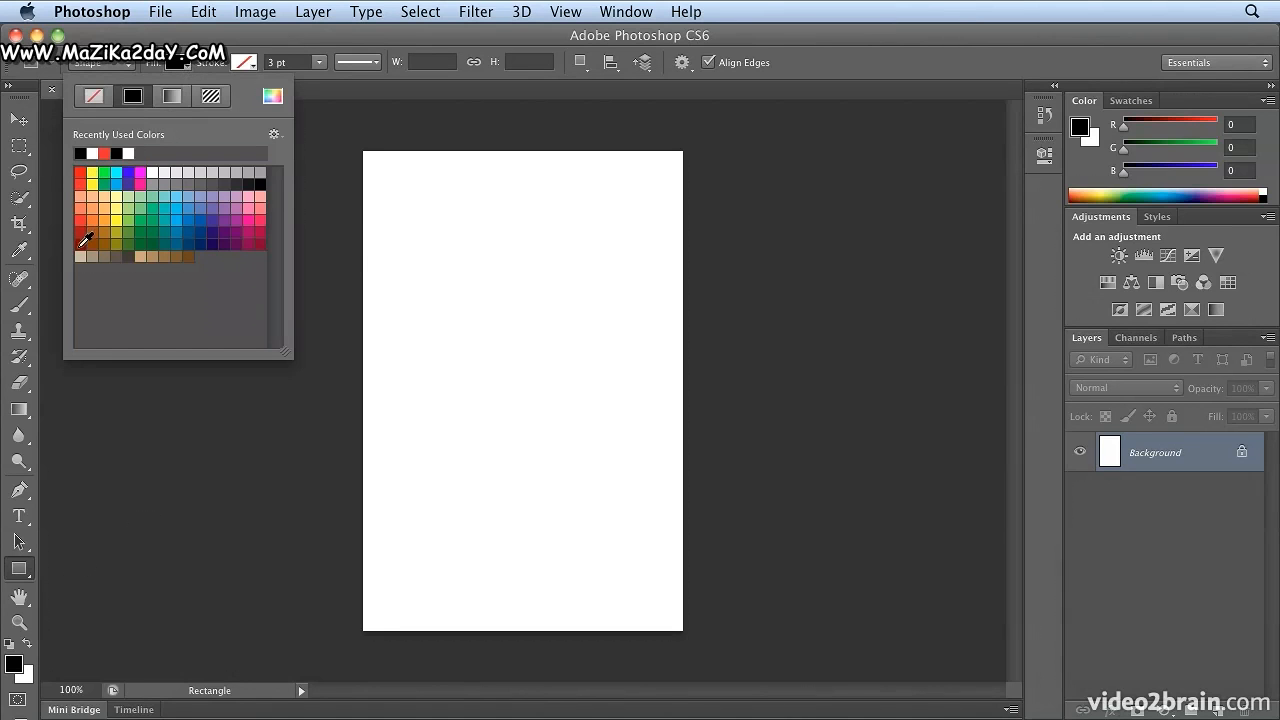
pyautogui.click(80, 243)
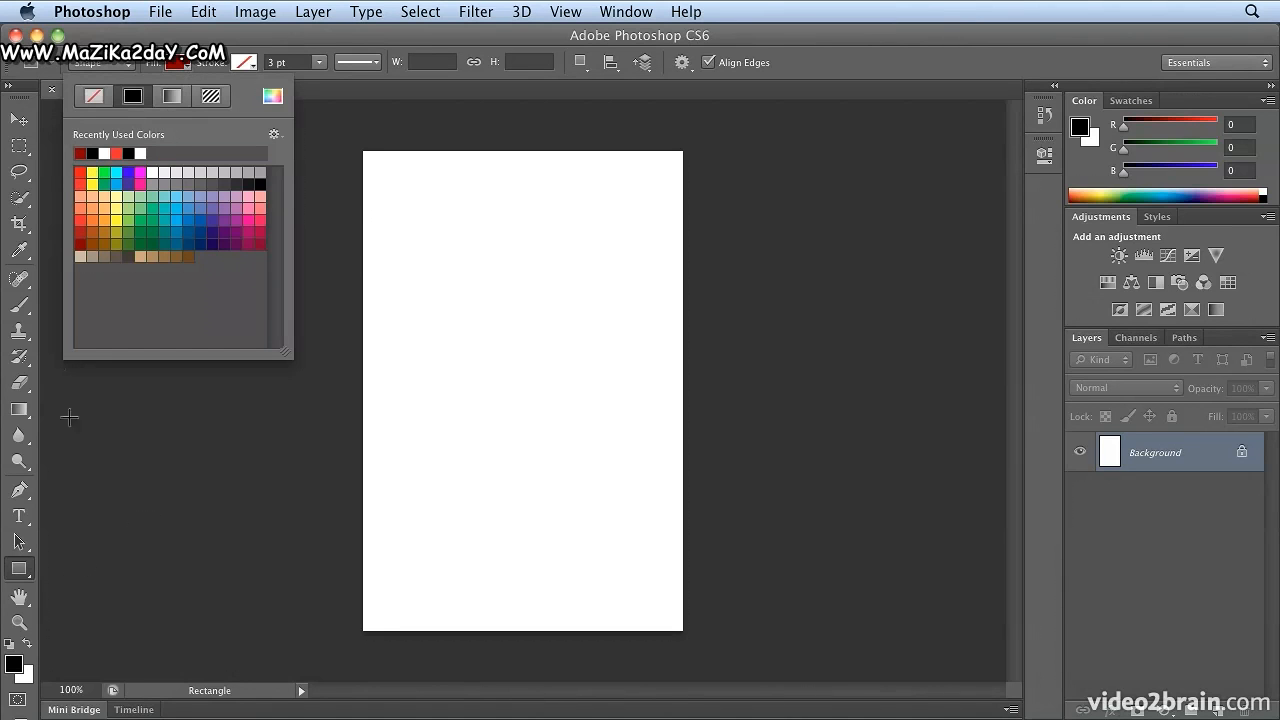
pyautogui.click(19, 572)
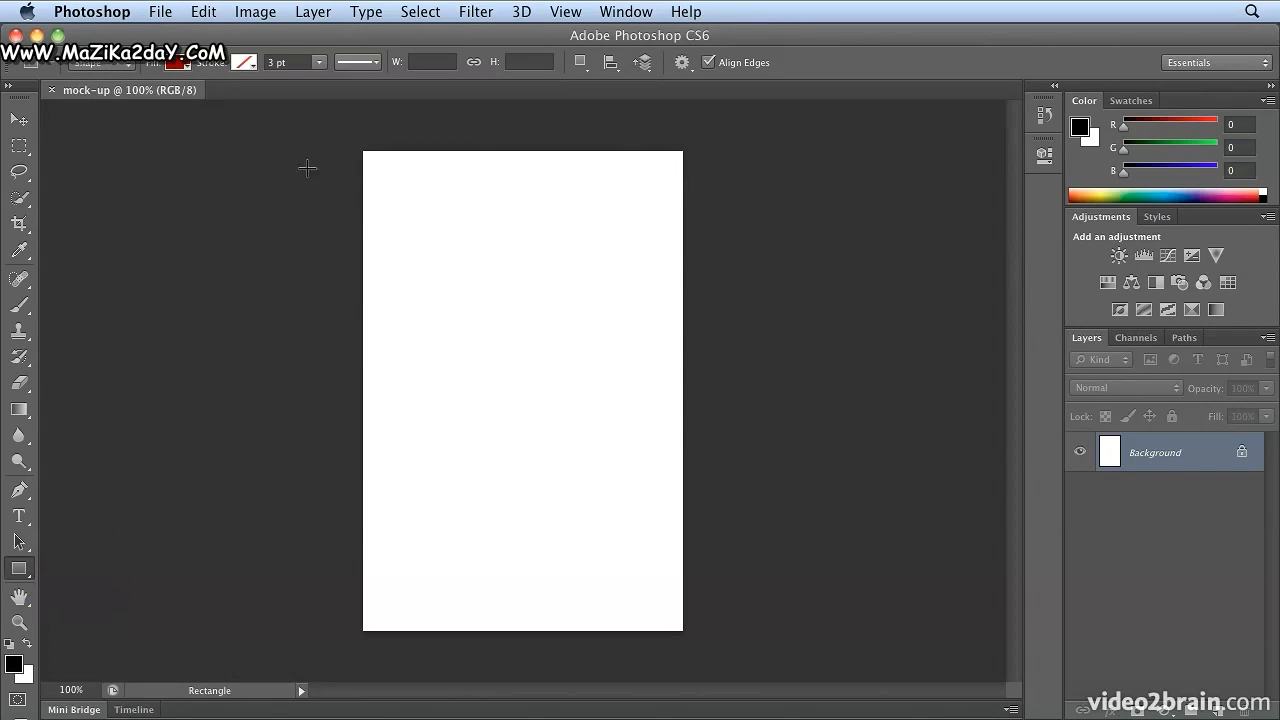
pyautogui.moveTo(326, 130); pyautogui.dragTo(714, 211)
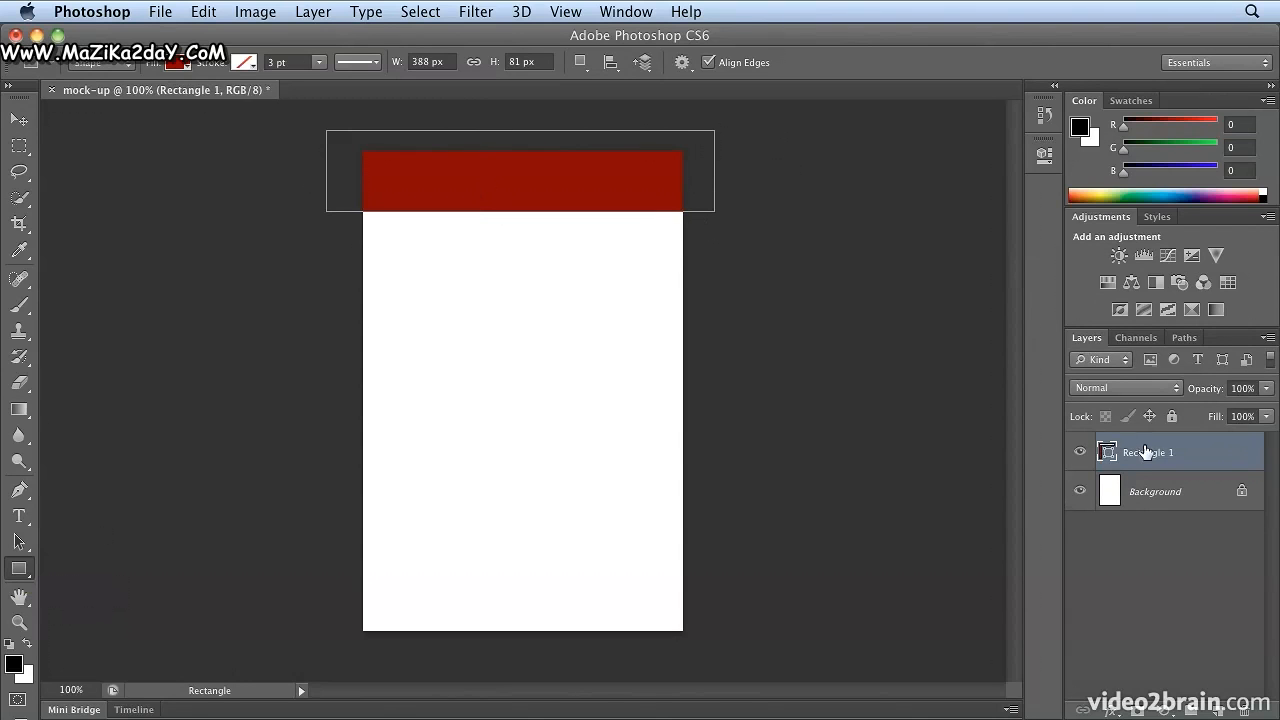
# Rename the rectangle's layer as red_top_bar
pyautogui.doubleClick(1147, 455)
pyautogui.write('red_top_bar')
pyautogui.press('Return')
# Rename the rectangle's layer as red bar
pyautogui.doubleClick(1131, 459)
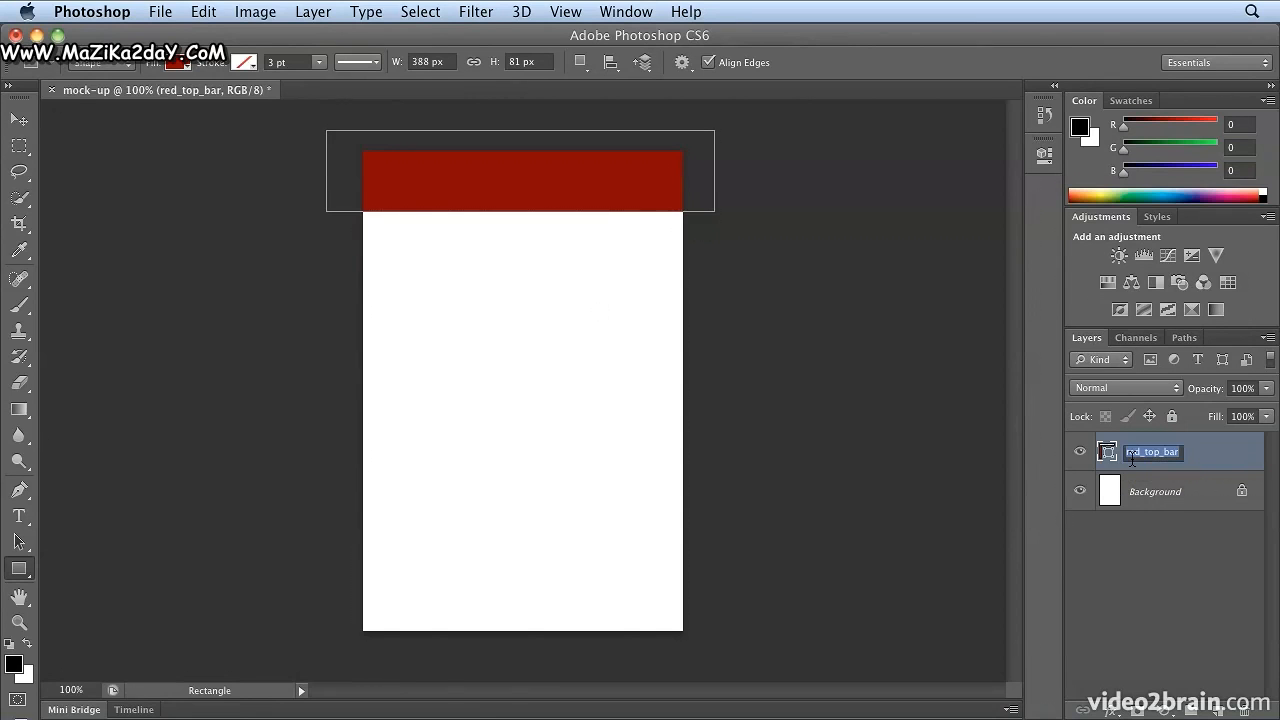
pyautogui.write('red bar')
pyautogui.press('Return')
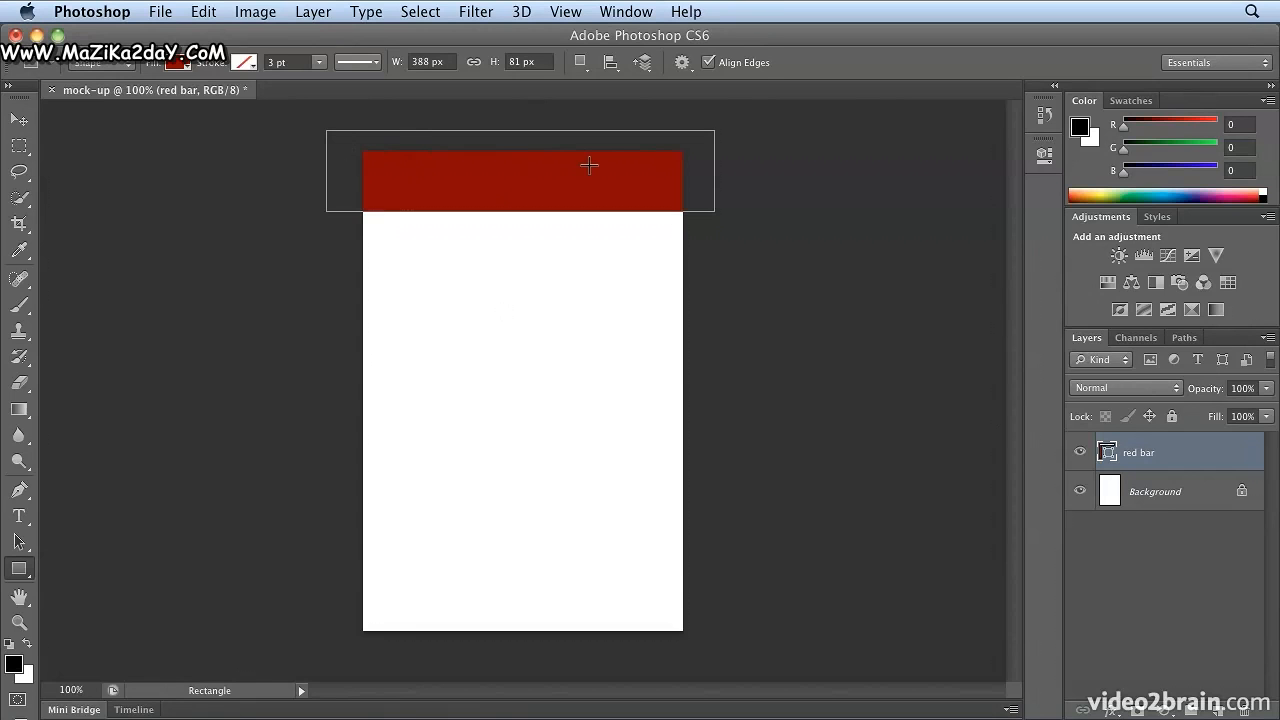
# Start saving the document and choose the Desktop folder named with only a first name as the location
pyautogui.click(160, 11)
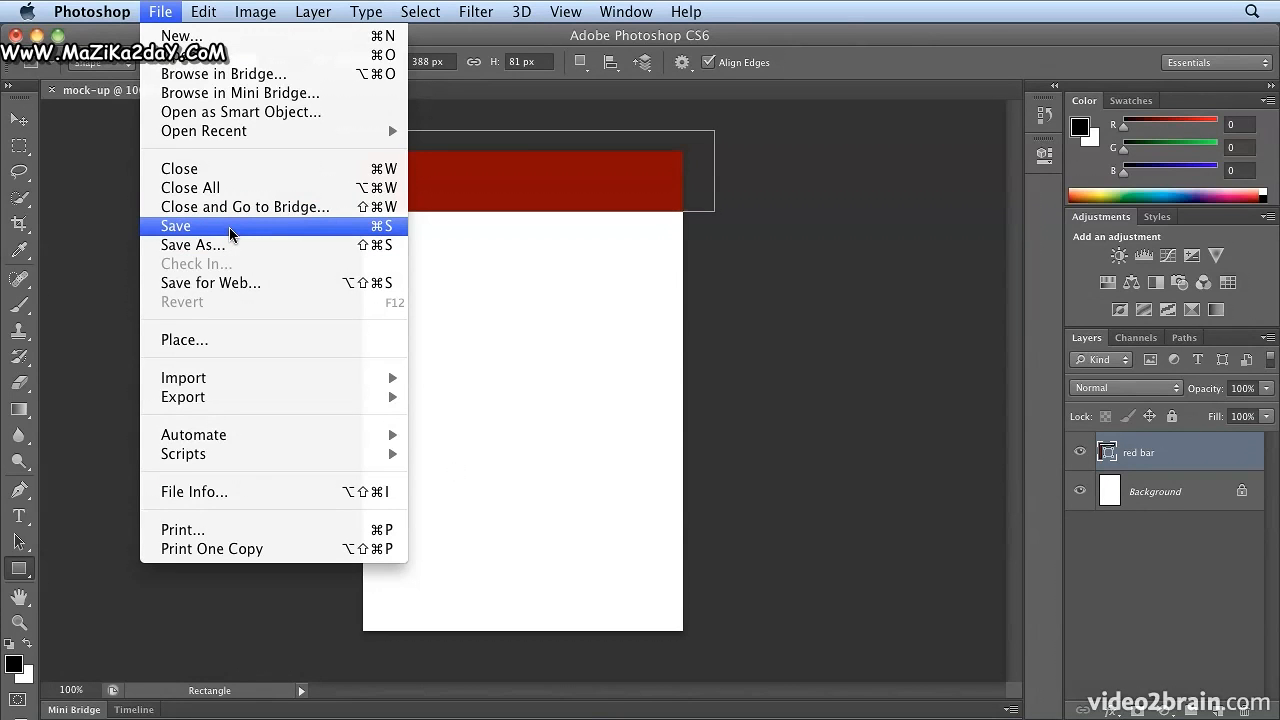
pyautogui.click(232, 229)
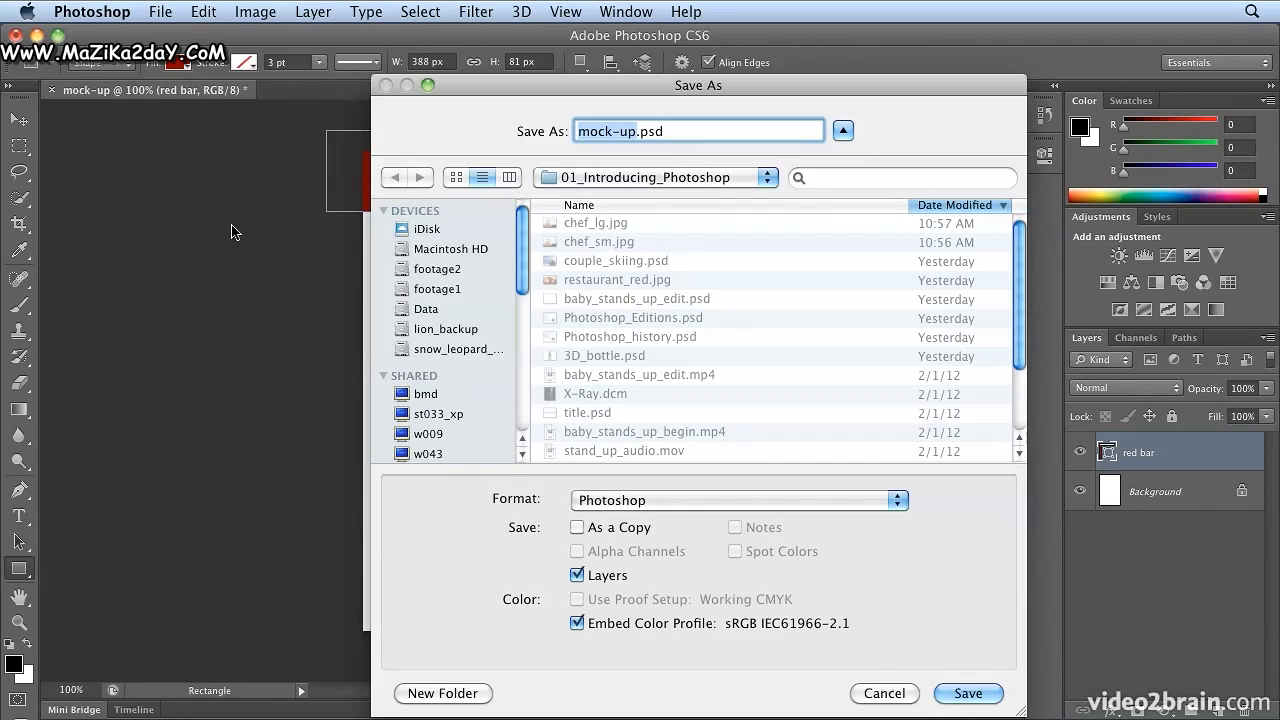
pyautogui.moveTo(522, 258); pyautogui.dragTo(530, 395)
pyautogui.click(436, 258)
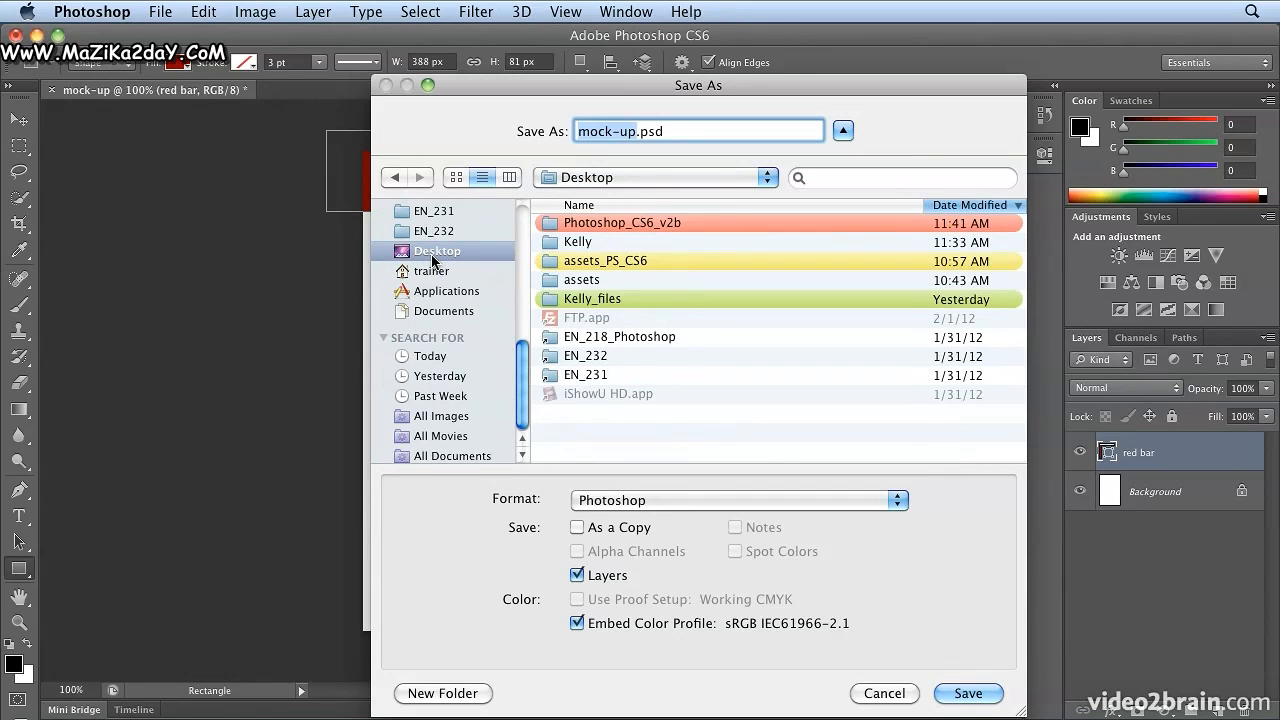
pyautogui.doubleClick(575, 244)
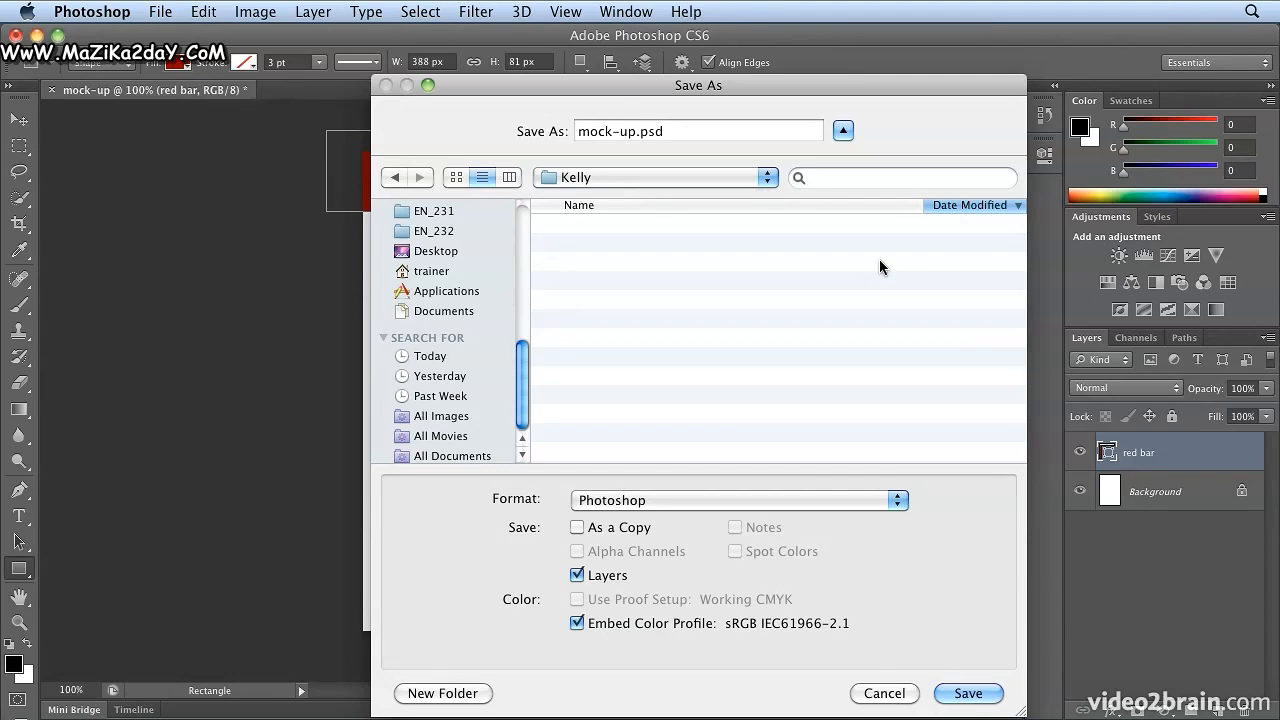
# Save the document in Photoshop format under the name mock-up_home_screen.psd
pyautogui.moveTo(607, 85); pyautogui.dragTo(543, 71)
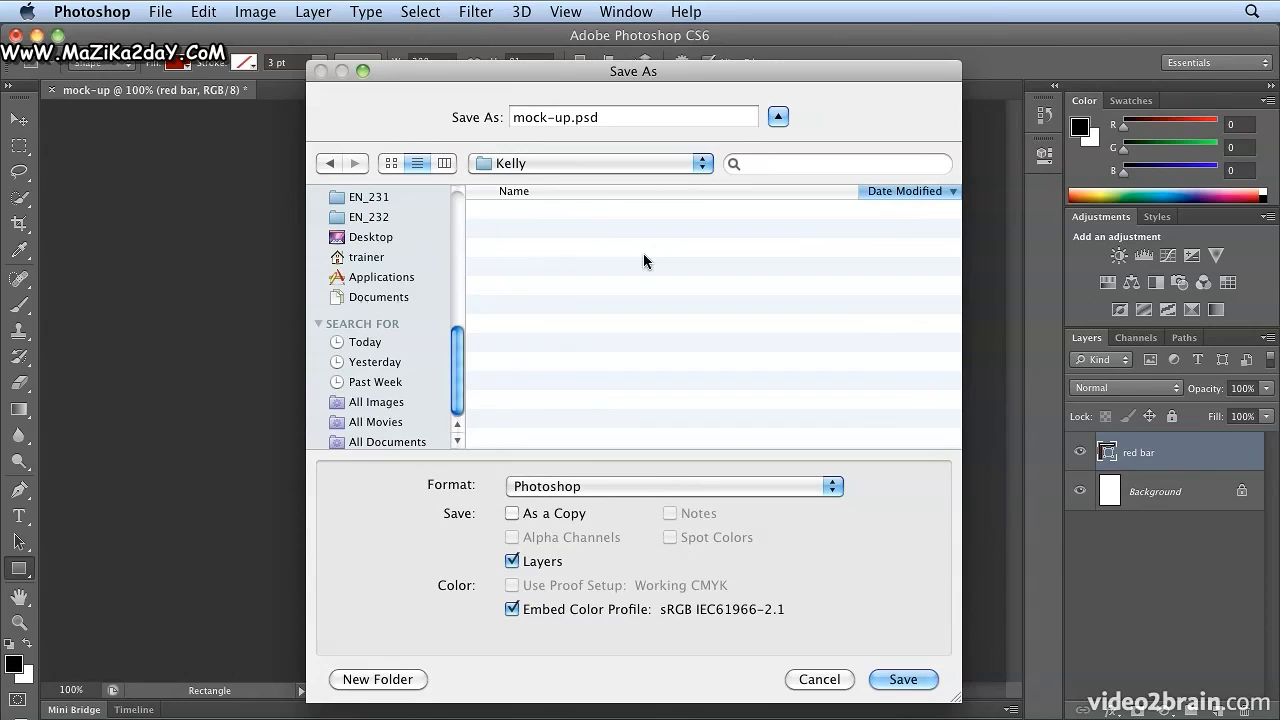
pyautogui.click(565, 120)
pyautogui.click(570, 119)
pyautogui.write('_home_scr')
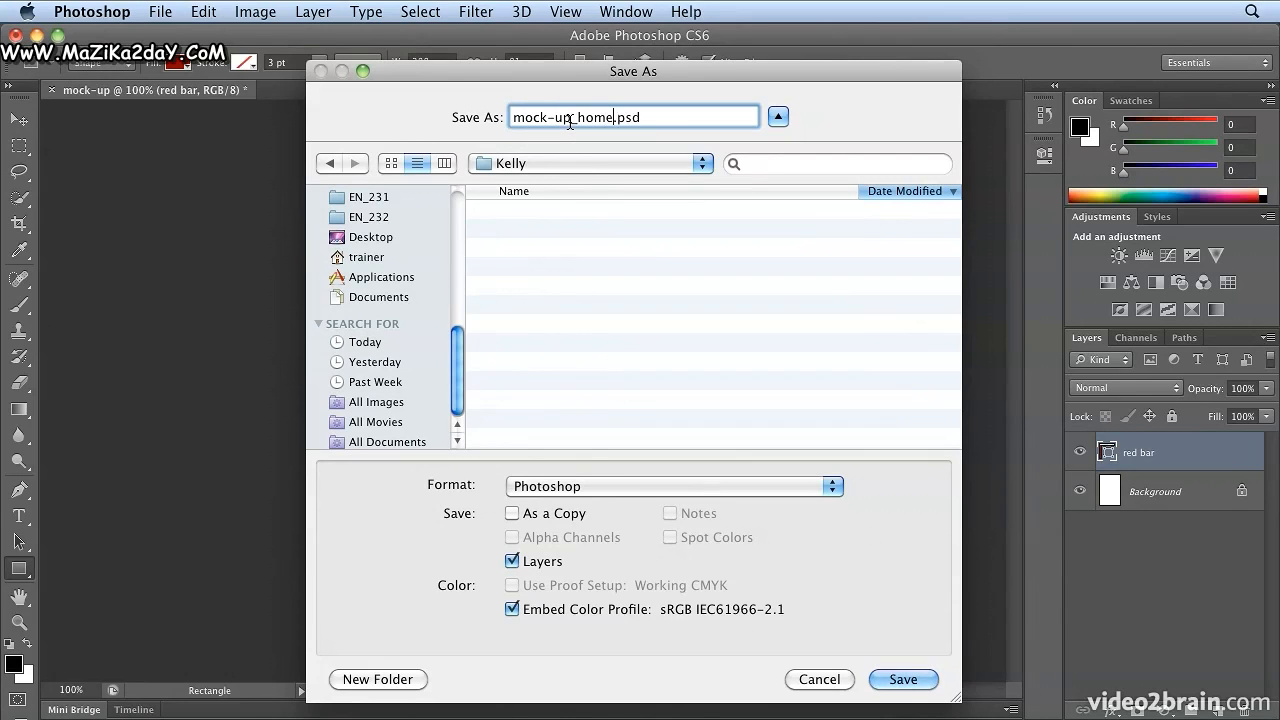
pyautogui.write('een')
pyautogui.press('Return')
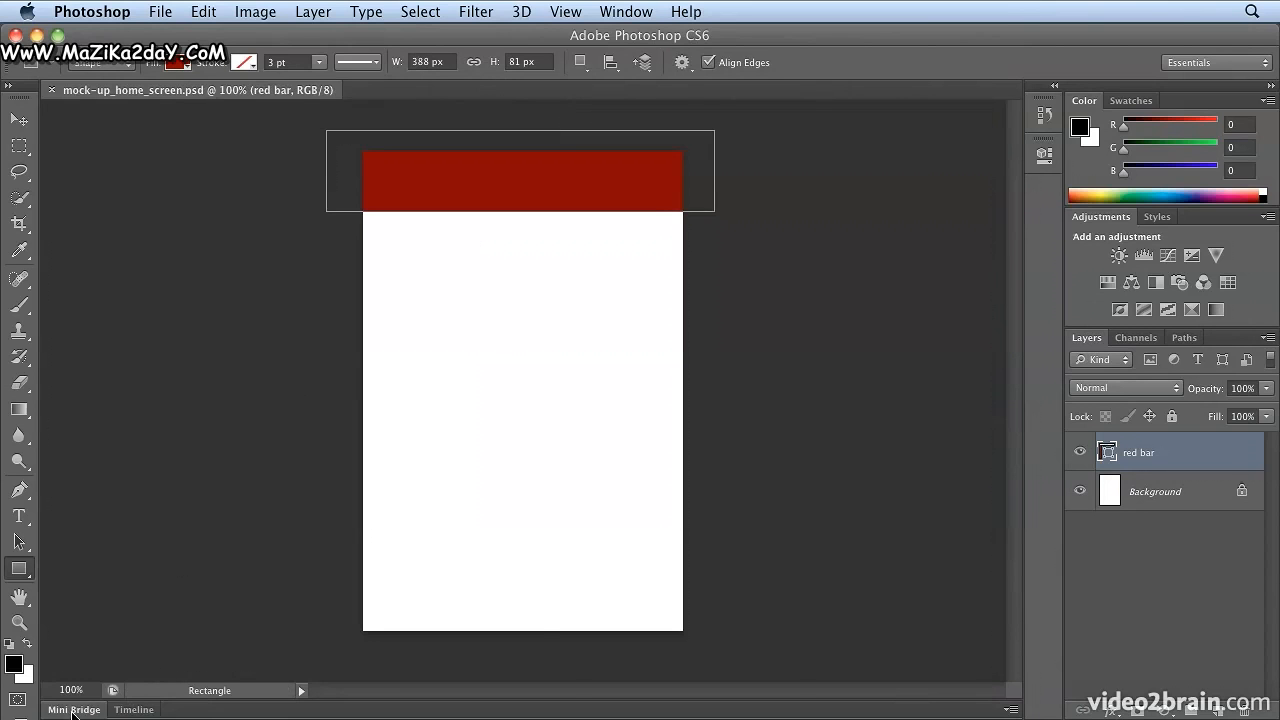
# Open bridge_01.psd from the 01_Introducing_Photoshop folder in Mini Bridge
pyautogui.click(74, 710)
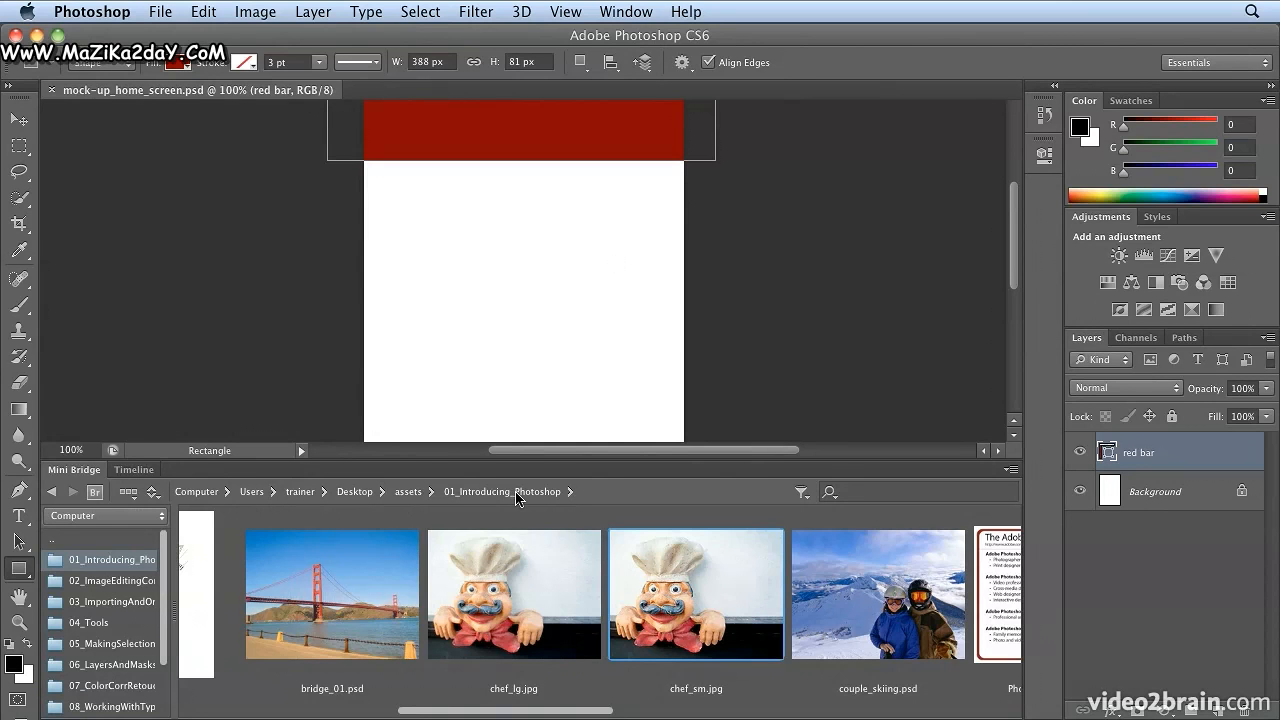
pyautogui.moveTo(492, 712); pyautogui.dragTo(433, 713)
pyautogui.click(415, 620)
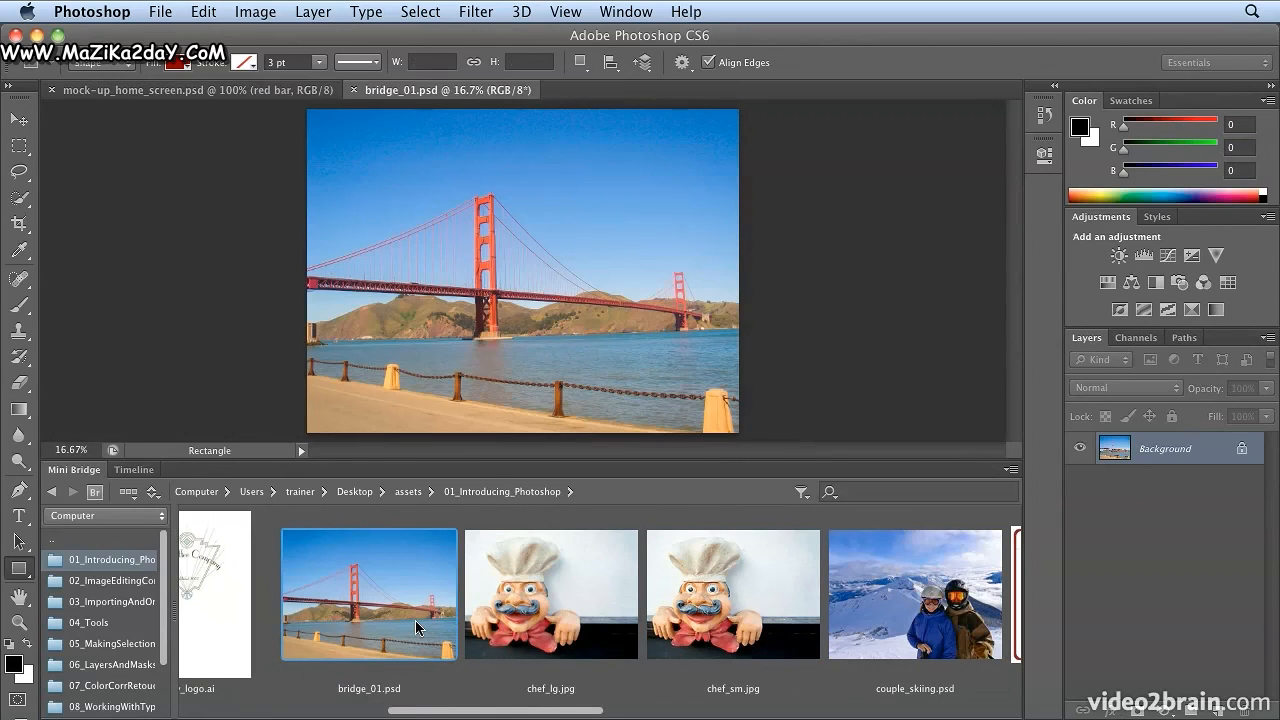
# Find restaurant_red.jpg among the Mini Bridge thumbnails and open it as another document
pyautogui.click(518, 627)
pyautogui.click(703, 626)
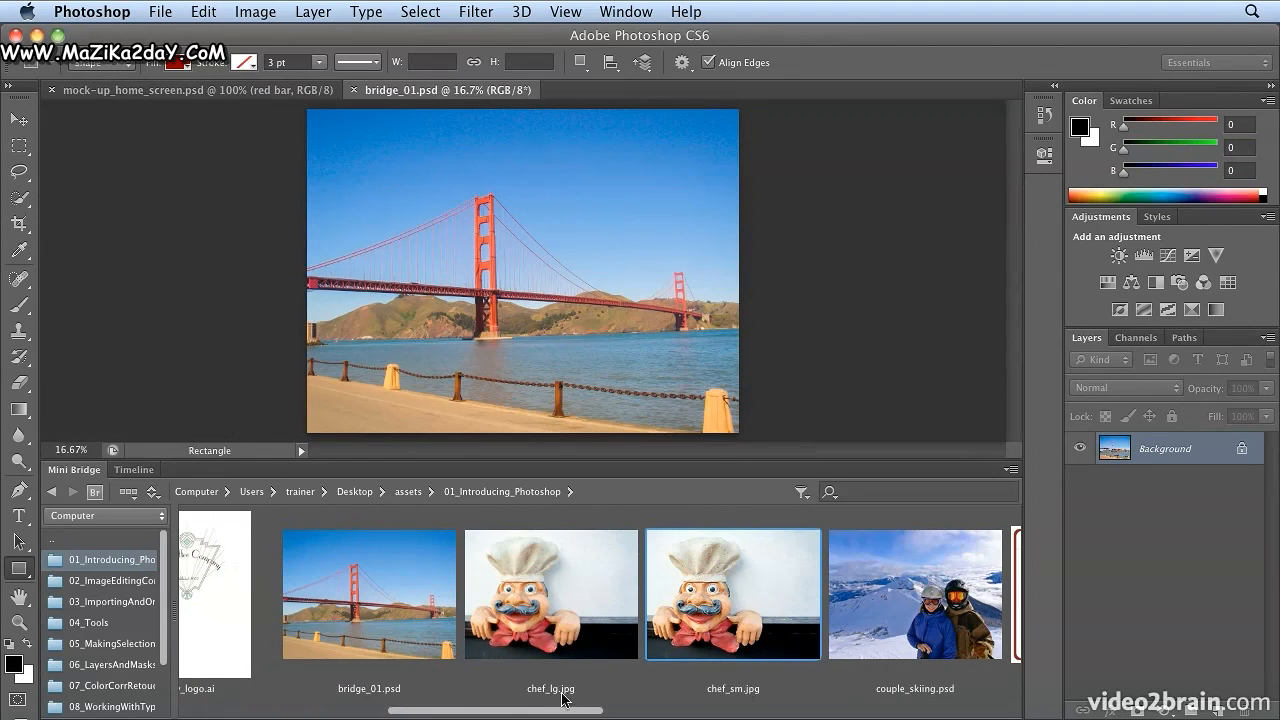
pyautogui.moveTo(558, 710); pyautogui.dragTo(800, 714)
pyautogui.click(742, 643)
pyautogui.doubleClick(742, 643)
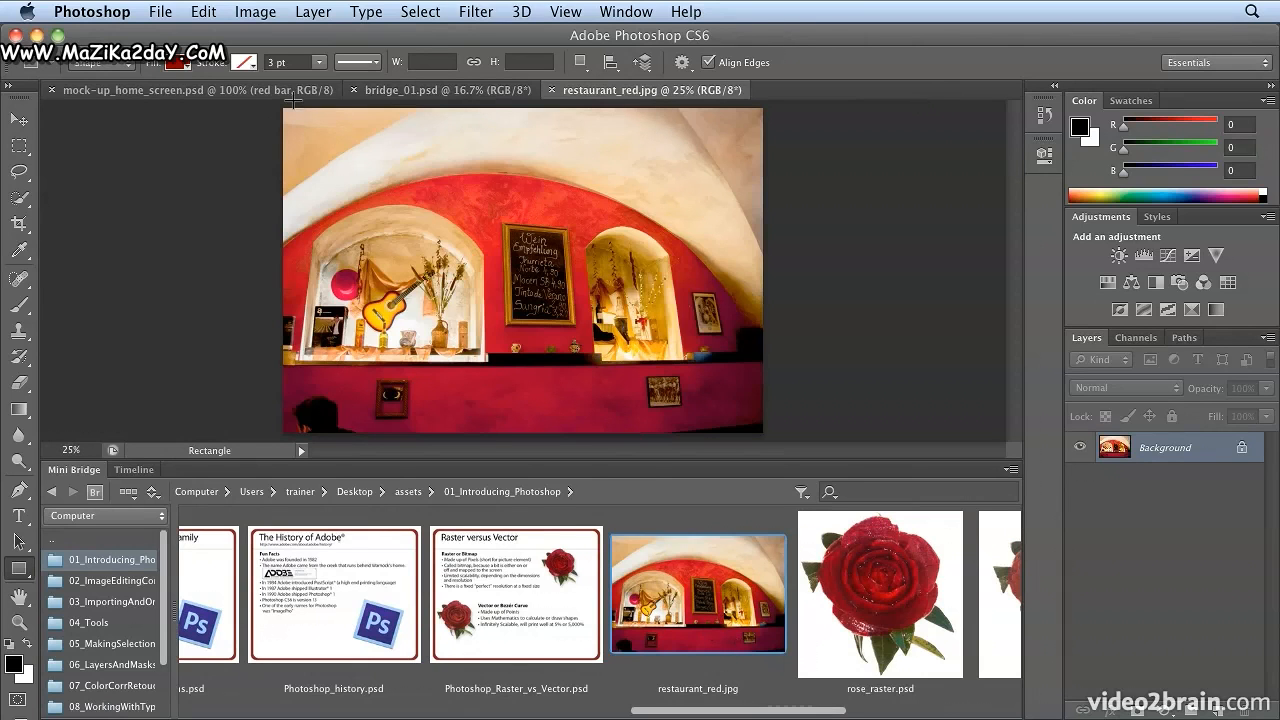
# Bring bridge_01.psd to the front briefly and return to the mock-up_home_screen.psd document
pyautogui.click(465, 94)
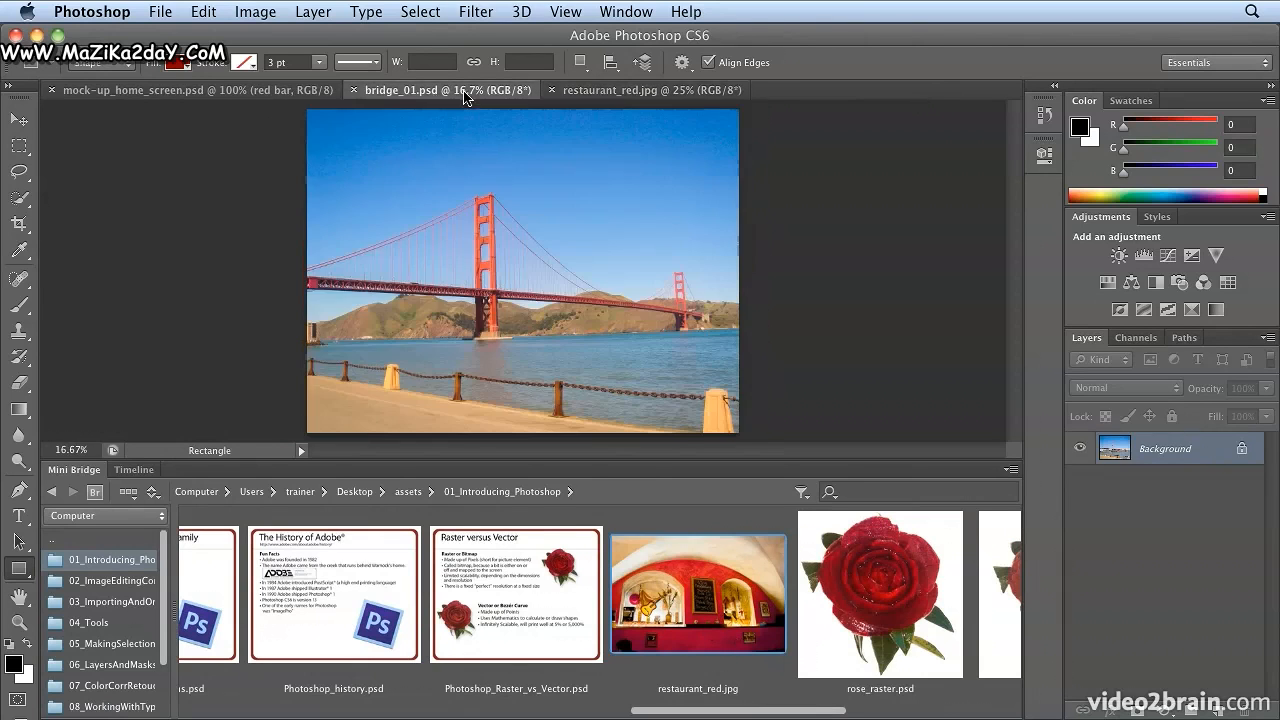
pyautogui.click(248, 98)
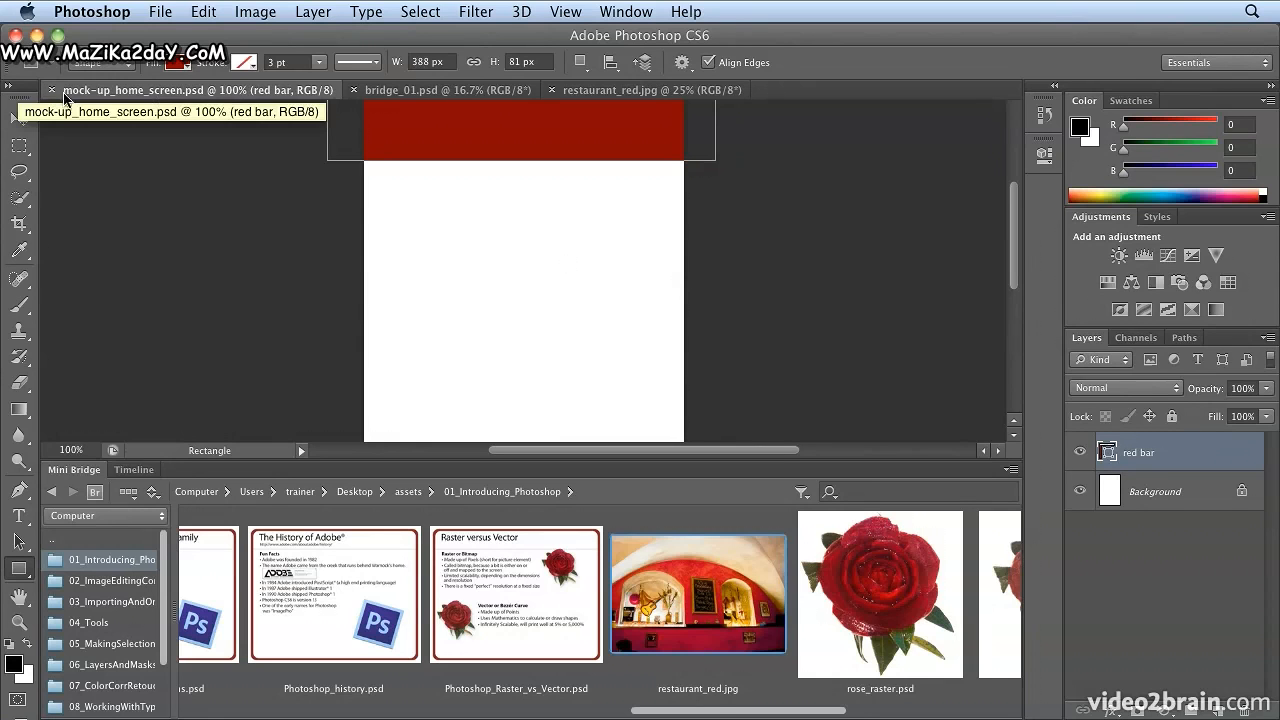
# Close the restaurant_red.jpg and bridge_01.psd documents, keeping mock-up_home_screen.psd open
pyautogui.click(406, 99)
pyautogui.click(595, 91)
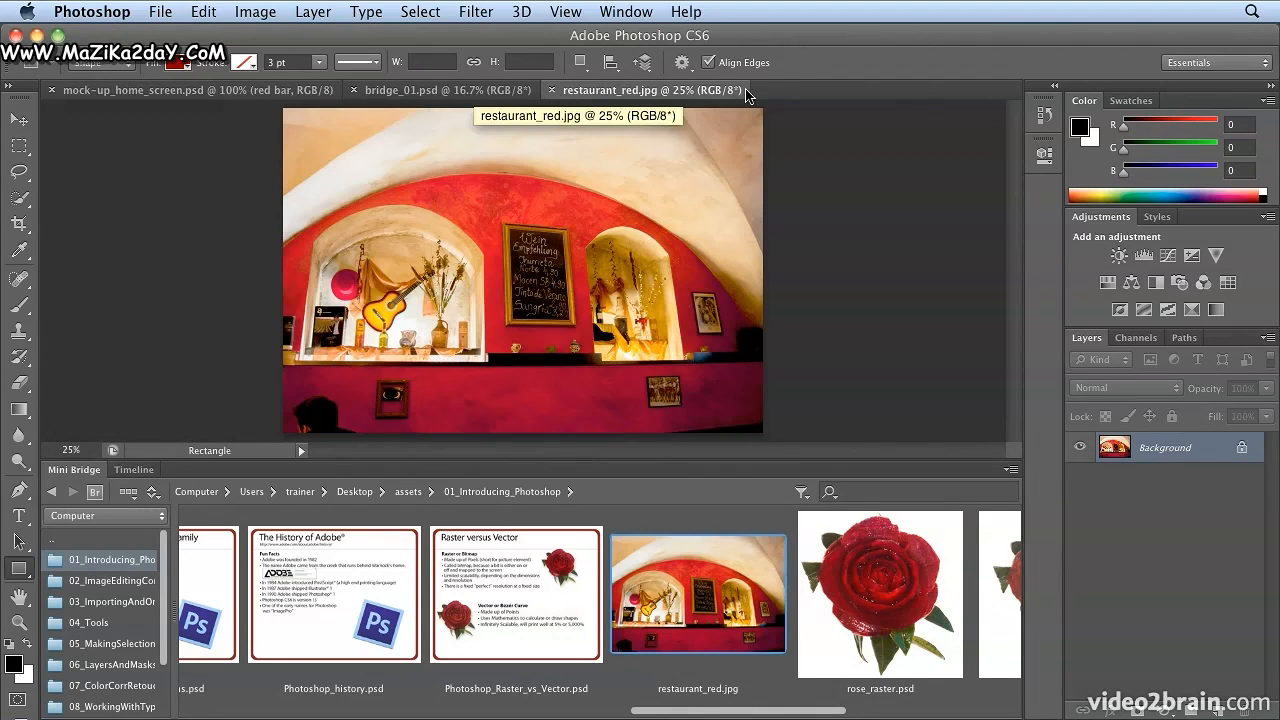
pyautogui.click(551, 90)
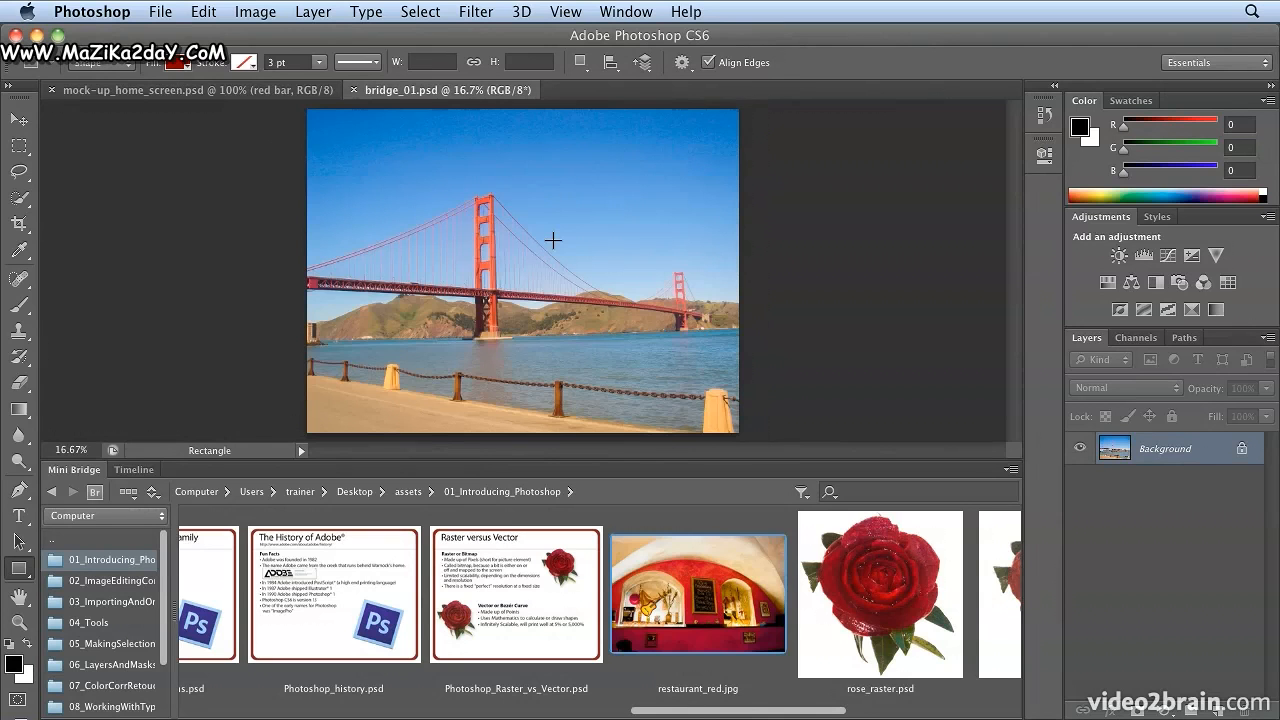
pyautogui.click(354, 90)
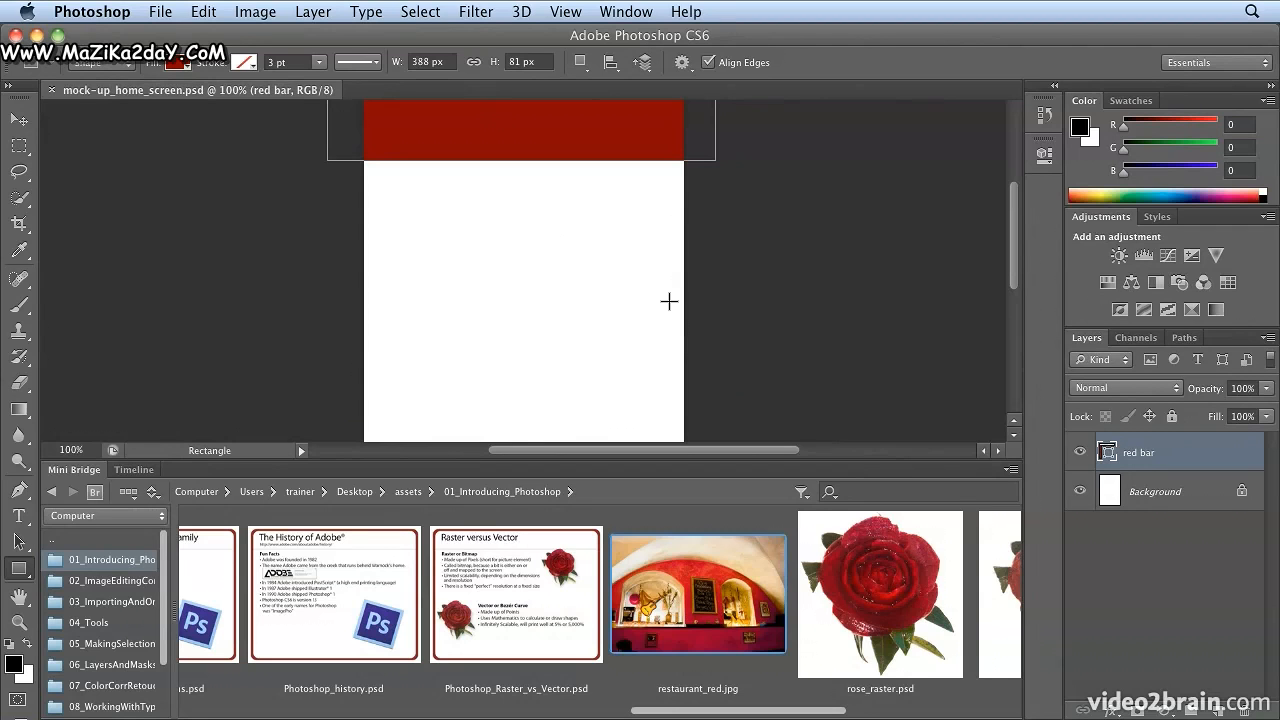
# Save a JPEG copy of the mock-up document under the name mock-up_home_screen_01.jpg
pyautogui.click(161, 11)
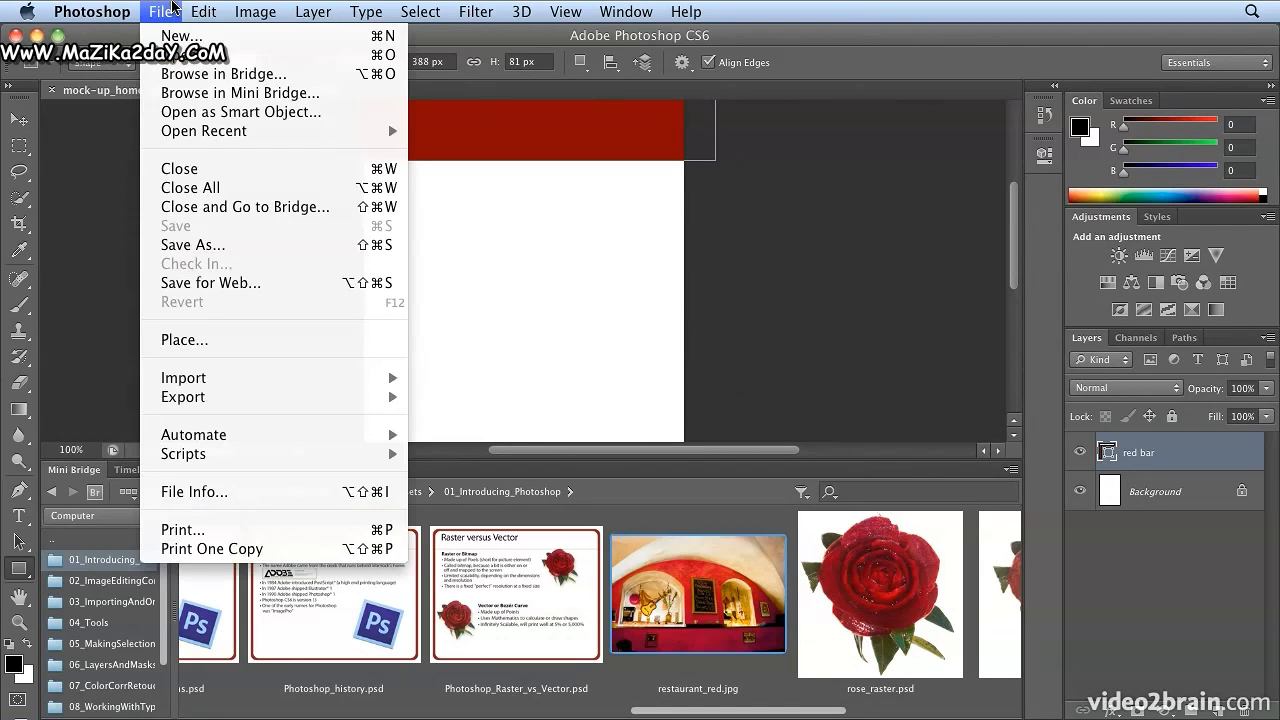
pyautogui.click(240, 246)
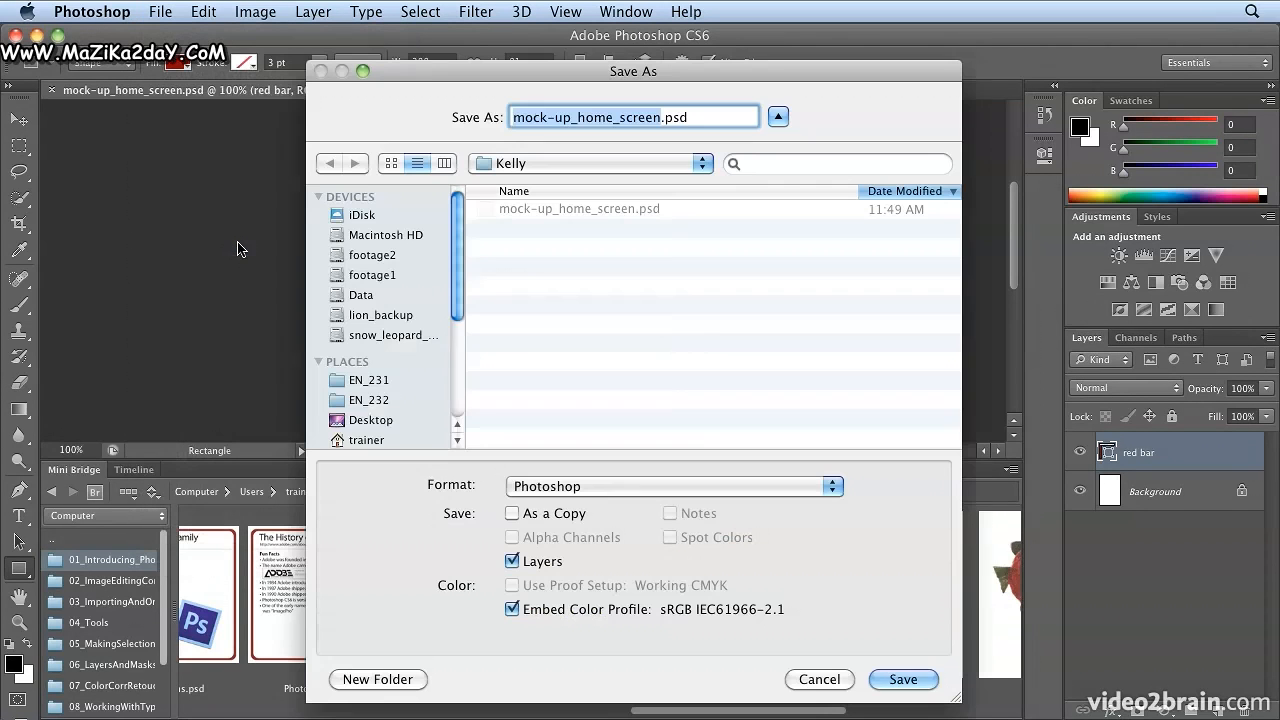
pyautogui.click(645, 490)
pyautogui.click(635, 612)
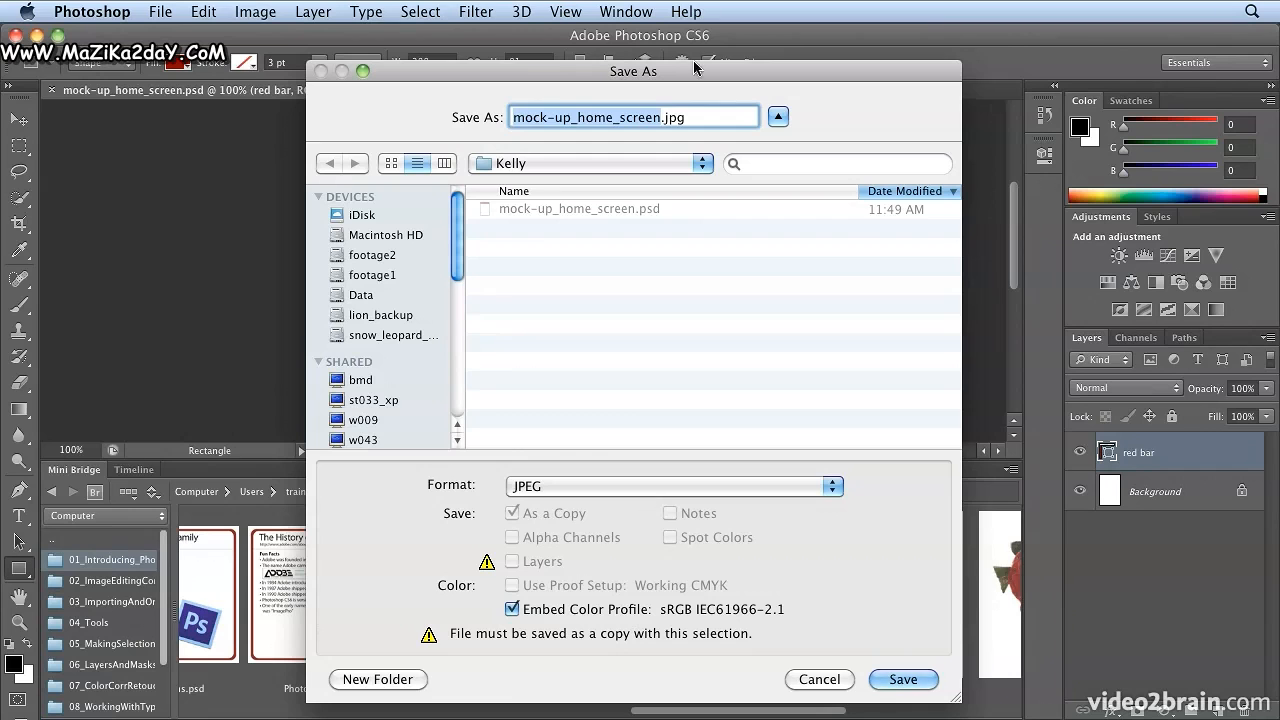
pyautogui.press('Right')
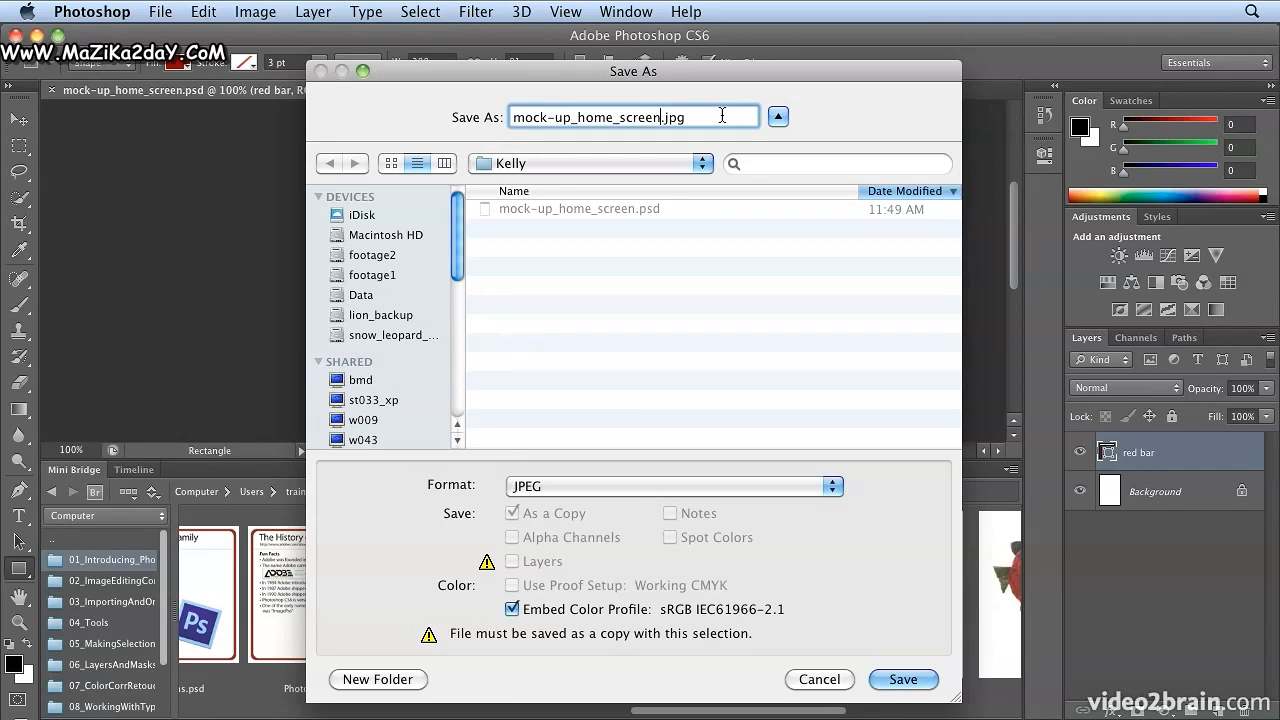
pyautogui.write('_01')
pyautogui.click(903, 679)
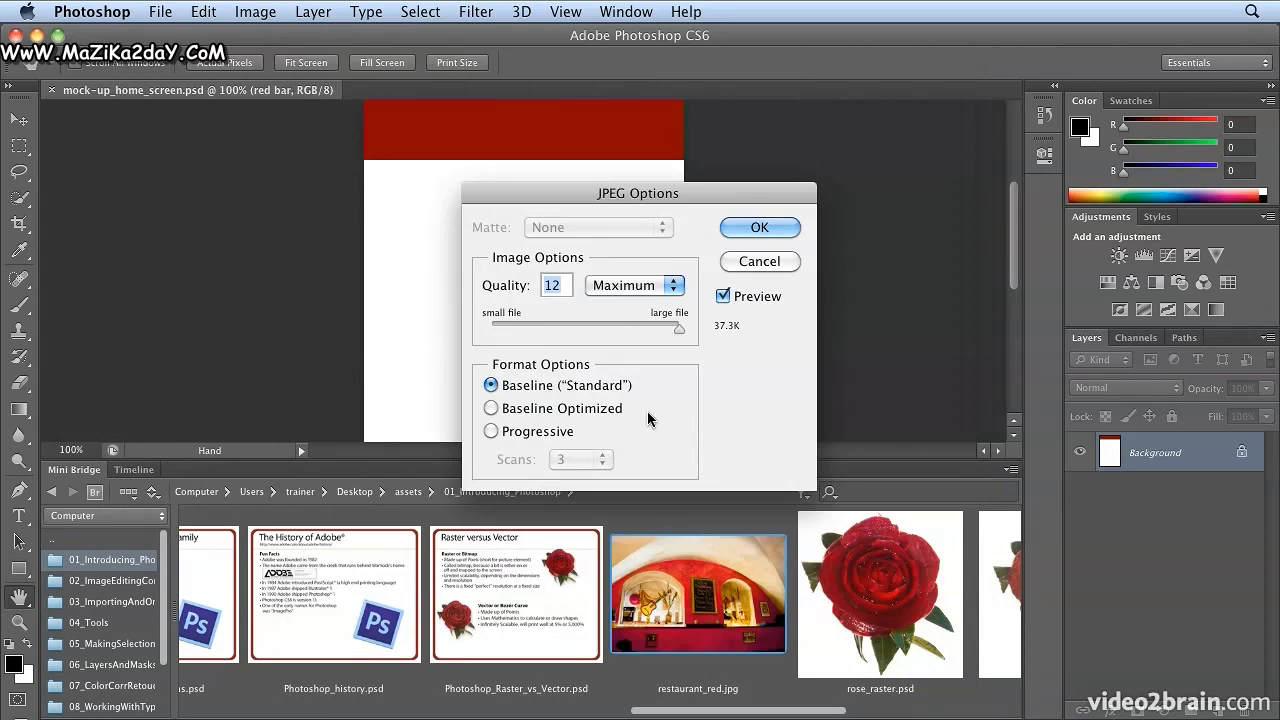
# Compare the JPEG file size at quality settings 8, 12 and 6
pyautogui.write('8')
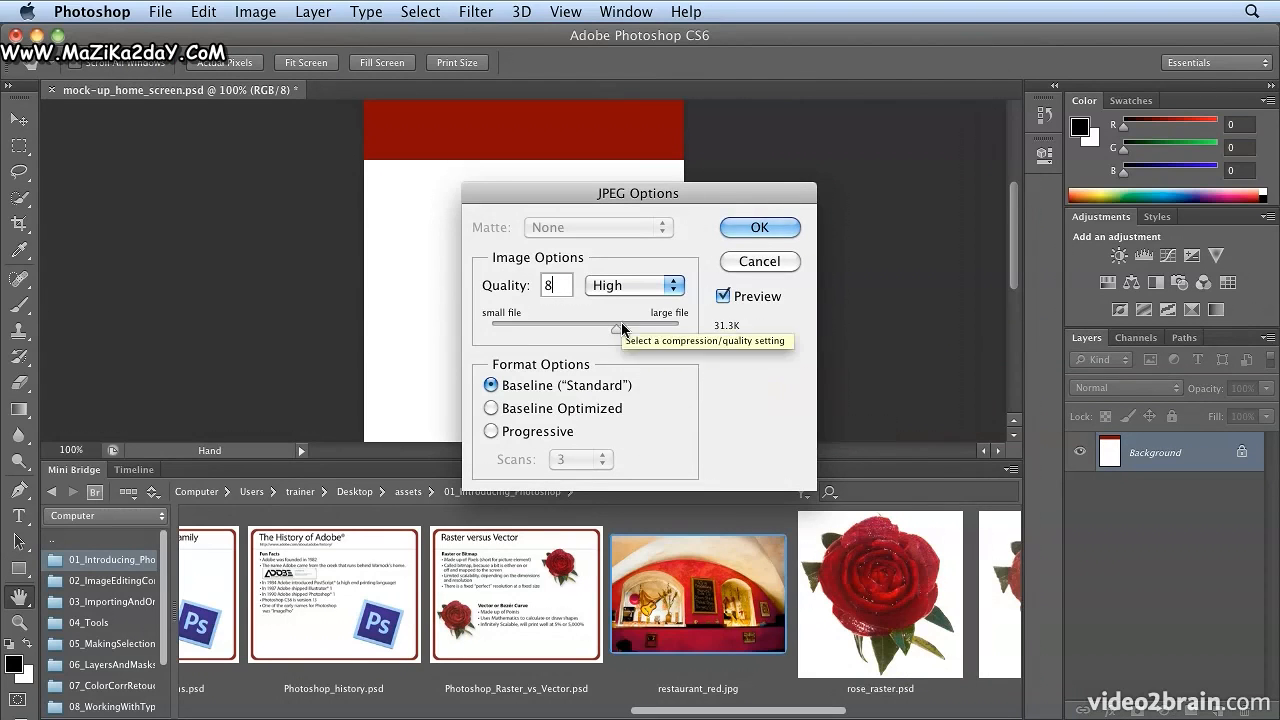
pyautogui.moveTo(617, 329); pyautogui.dragTo(767, 334)
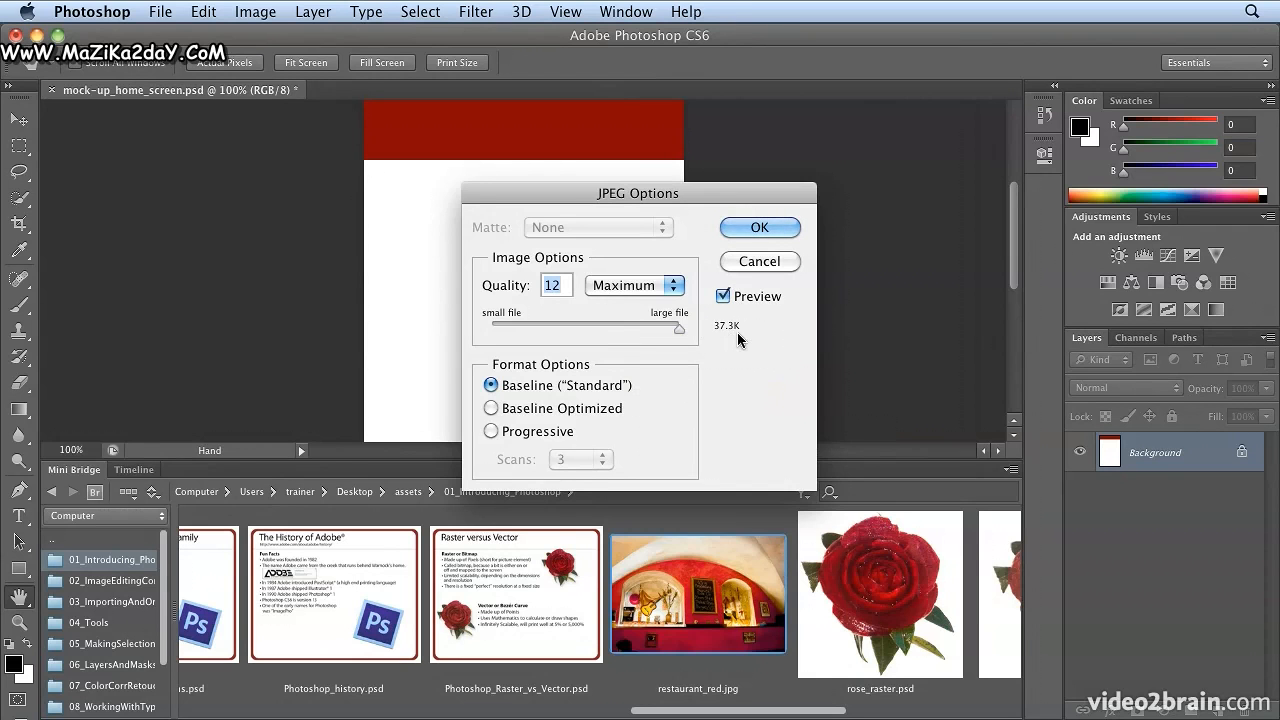
pyautogui.write('8')
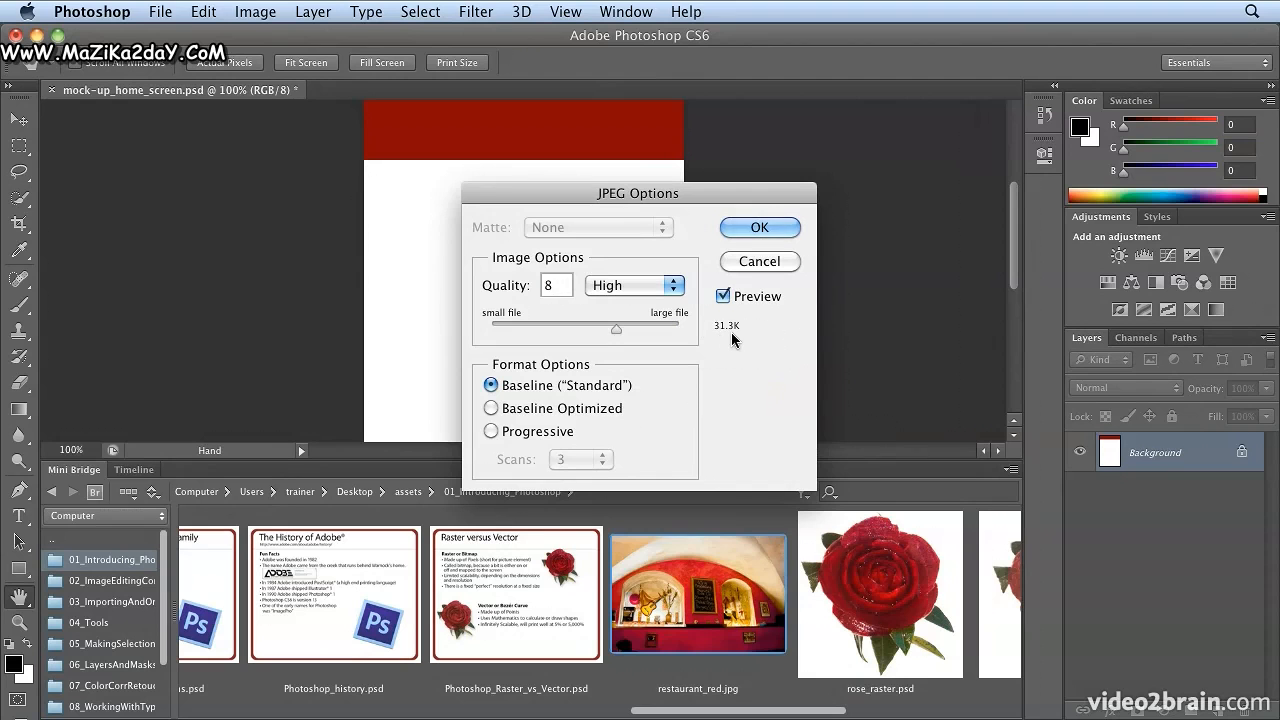
pyautogui.press('BackSpace')
pyautogui.write('6')
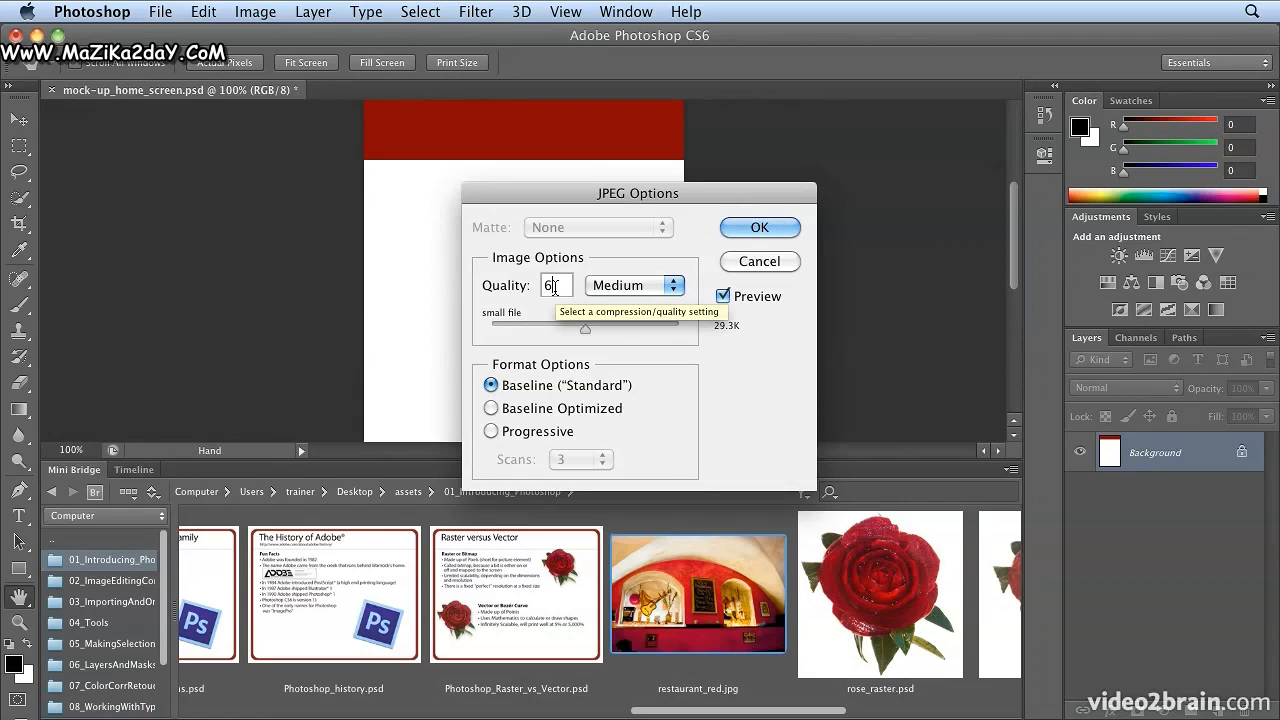
# Set the JPEG quality to 8 and accept the options to finish saving the copy
pyautogui.moveTo(555, 287); pyautogui.dragTo(514, 286)
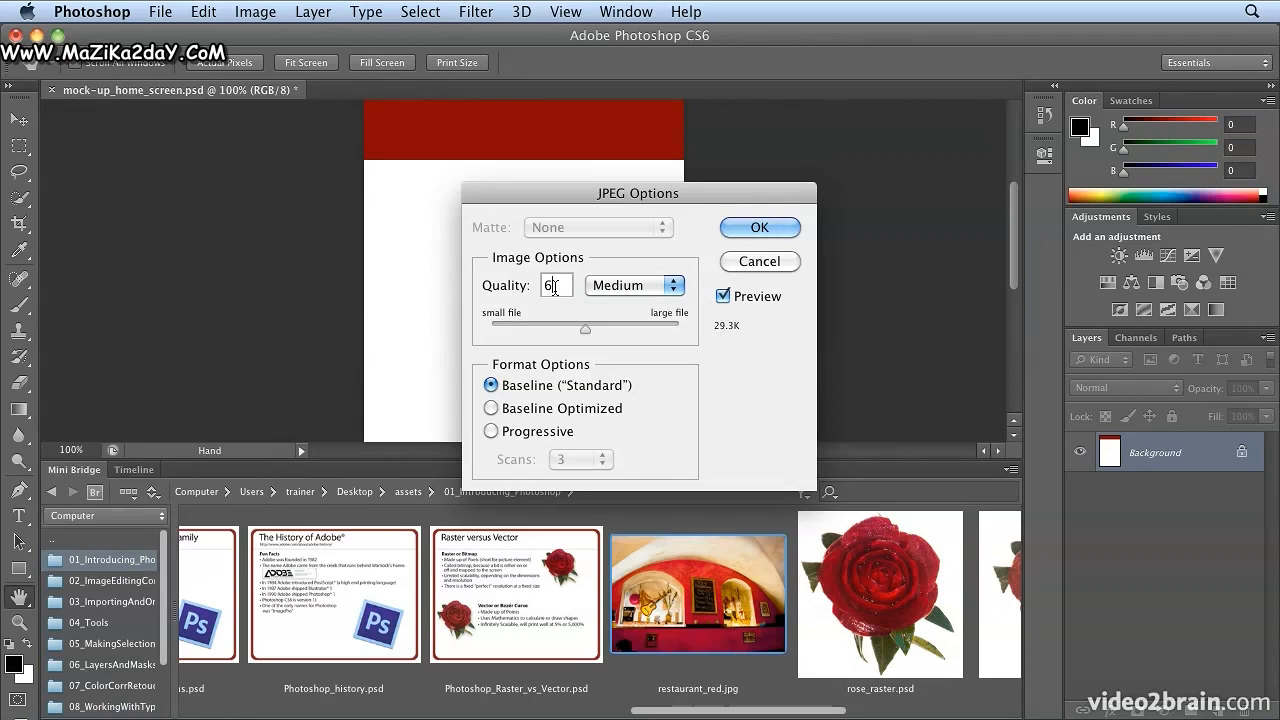
pyautogui.write('8')
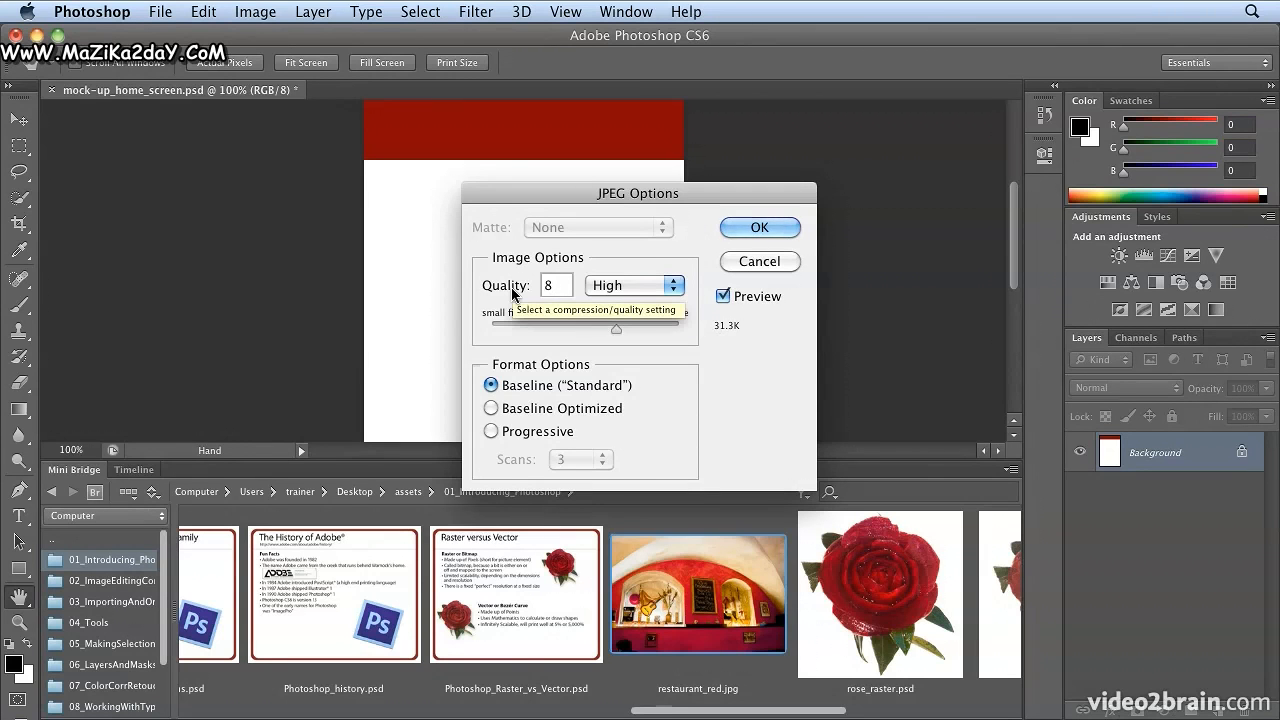
pyautogui.click(735, 230)
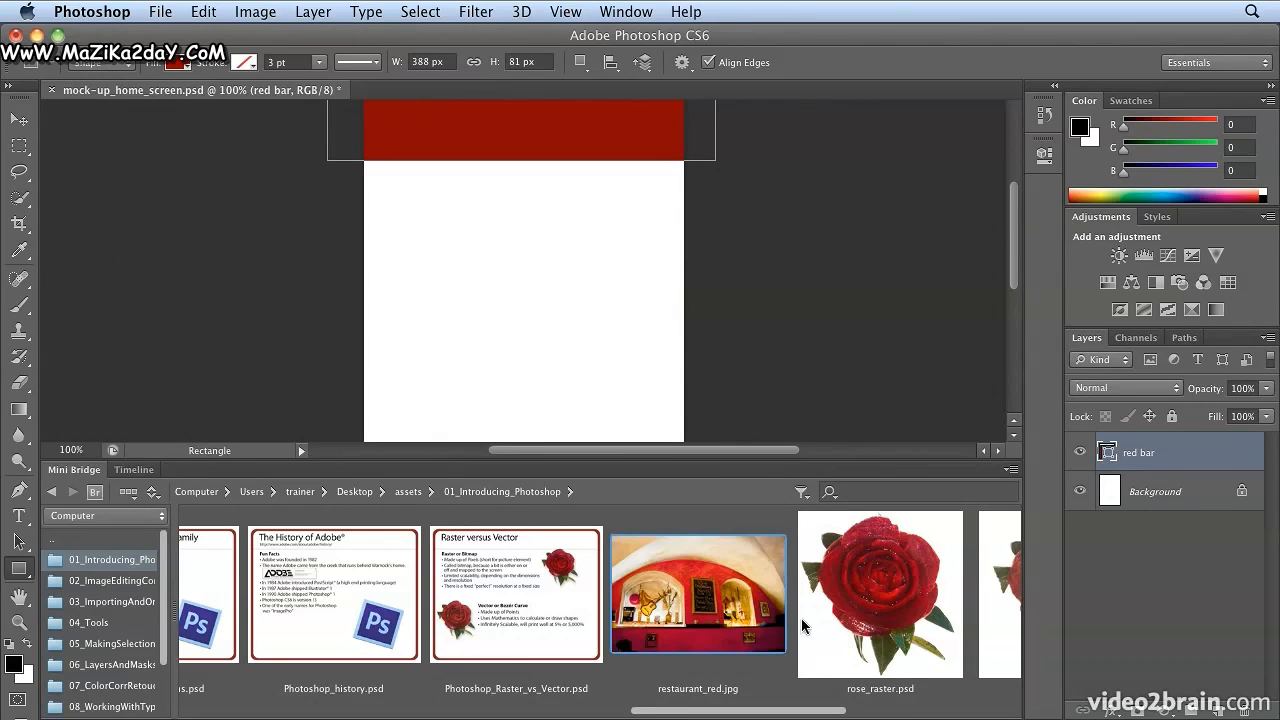
# Reopen restaurant_red.jpg from Mini Bridge, collapse Mini Bridge and fit the image on screen
pyautogui.doubleClick(763, 634)
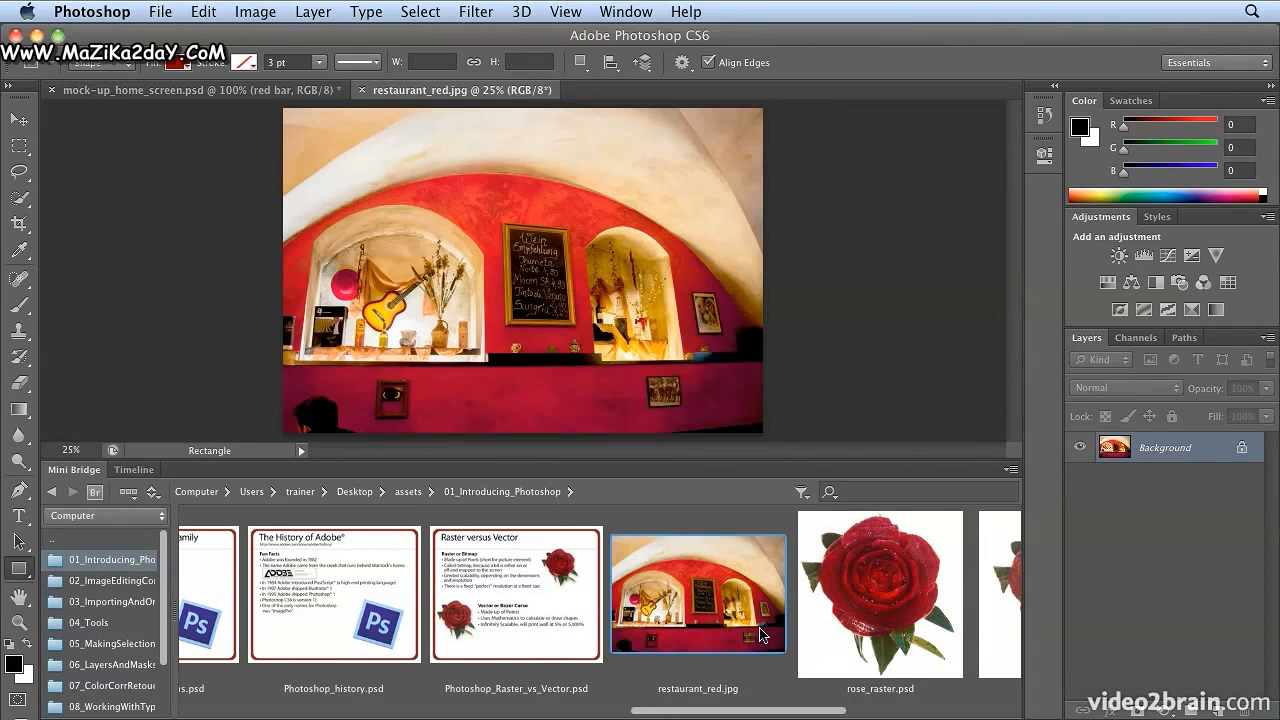
pyautogui.doubleClick(78, 470)
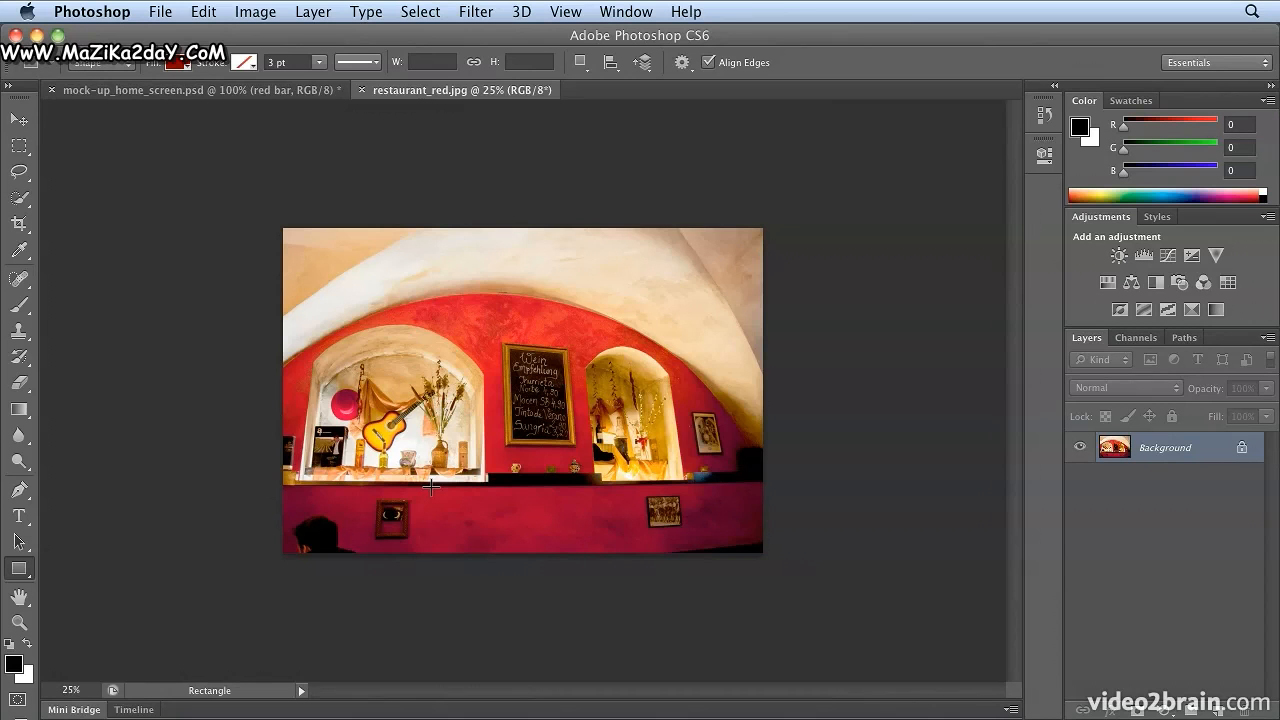
pyautogui.click(568, 12)
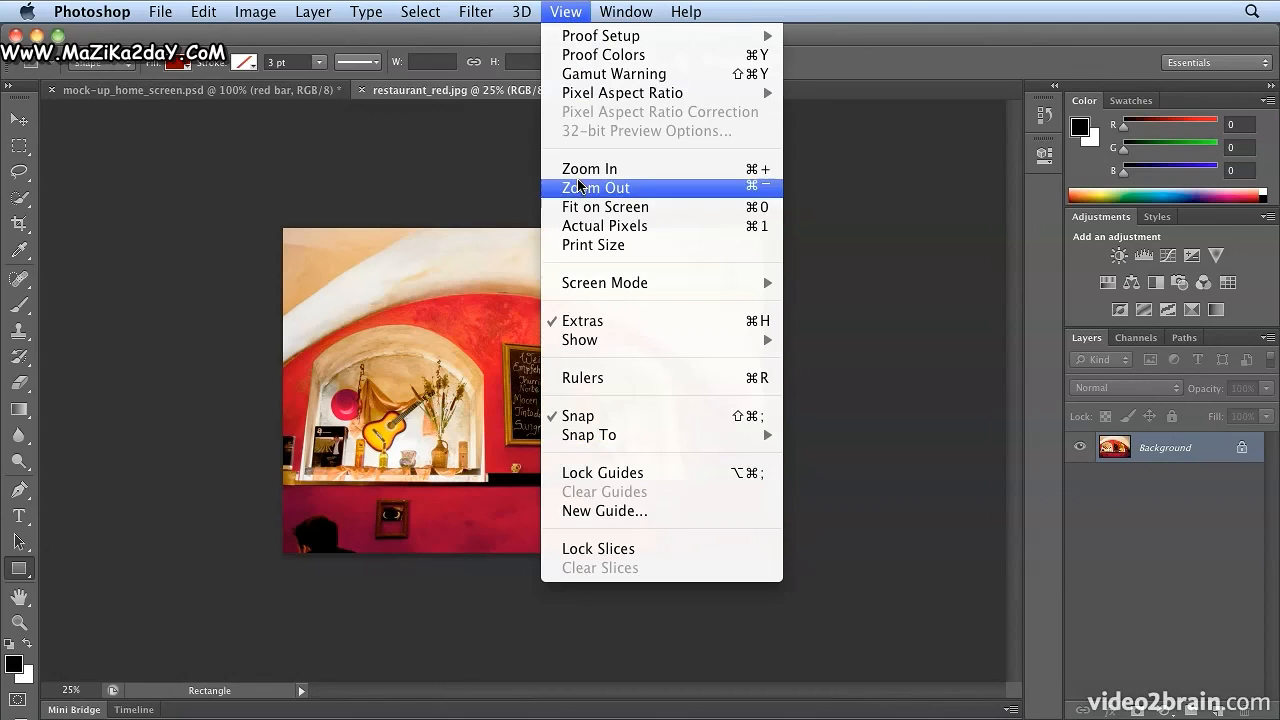
pyautogui.click(580, 208)
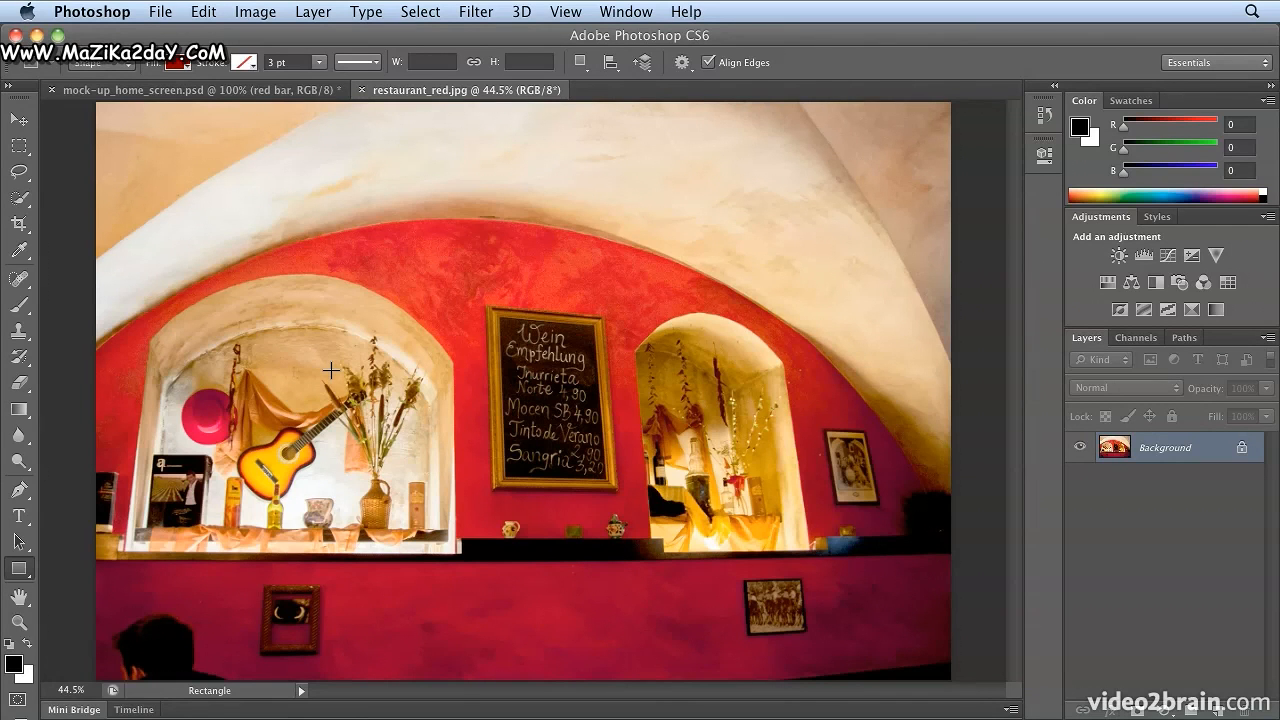
pyautogui.click(163, 12)
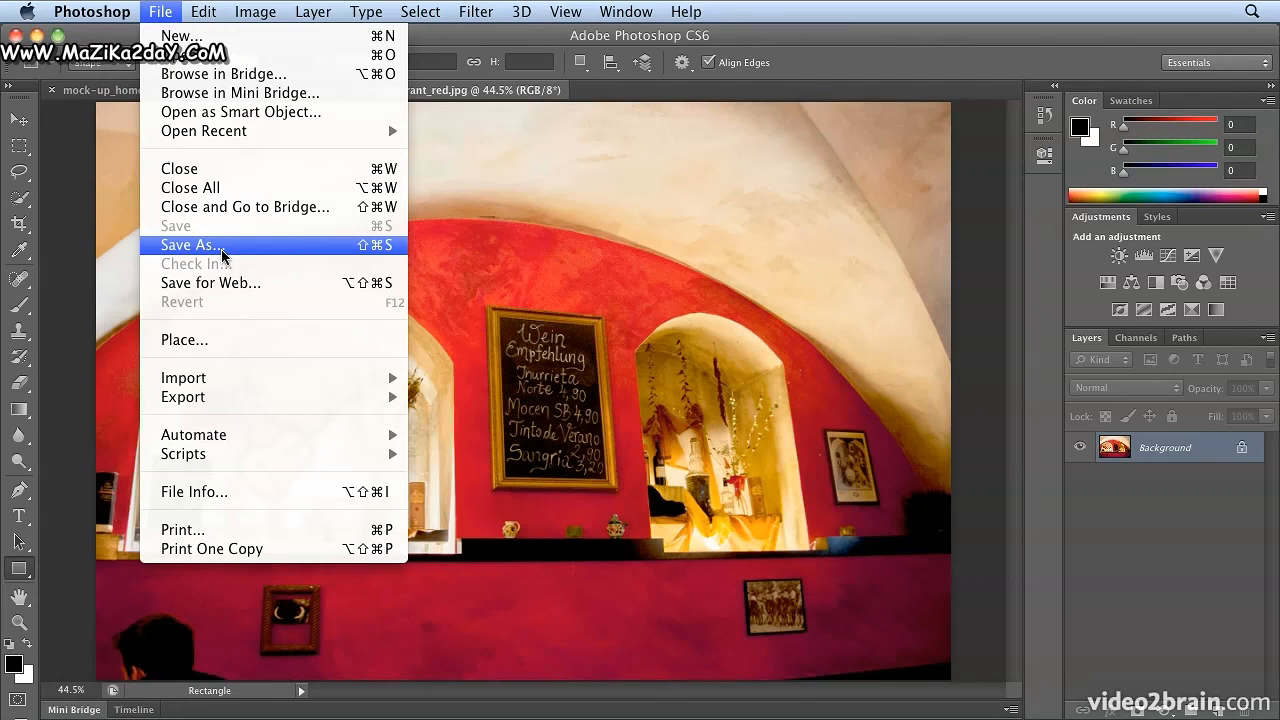
pyautogui.click(147, 7)
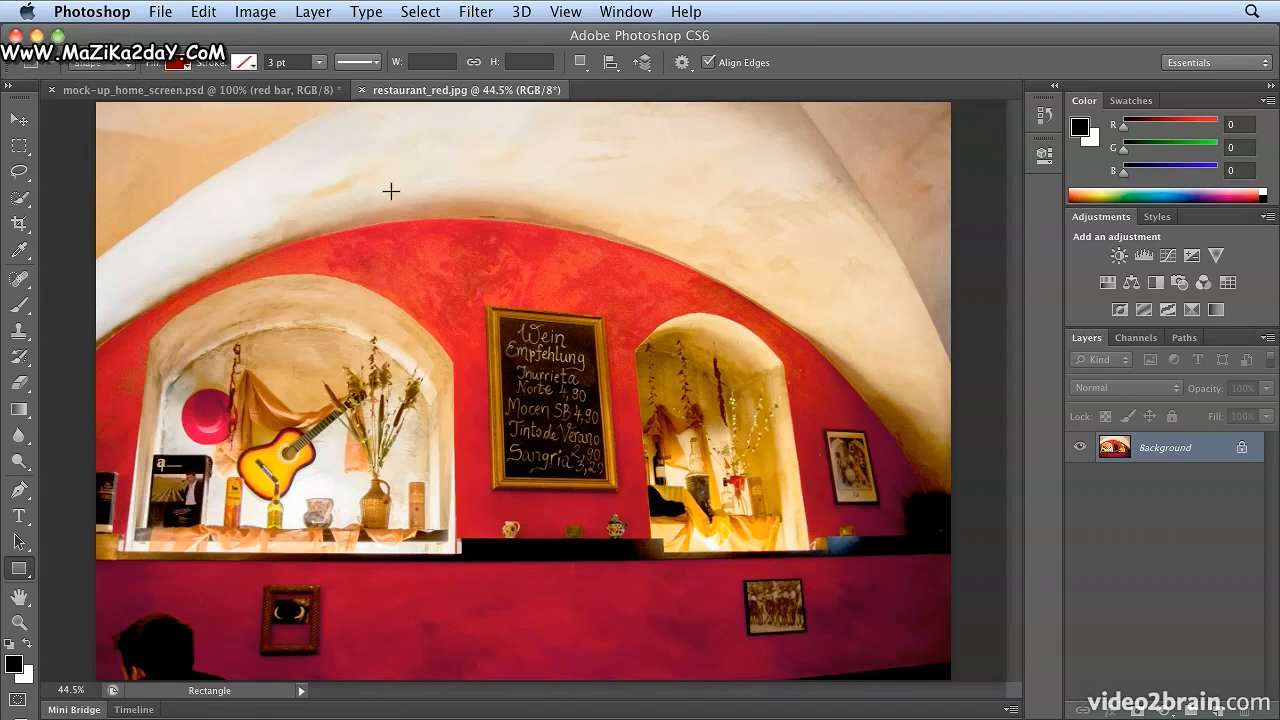
# Return to the mock-up document and open bridge_01.psd from the Desktop's assets/01_Introducing_Photoshop folder through the Open dialog
pyautogui.click(212, 92)
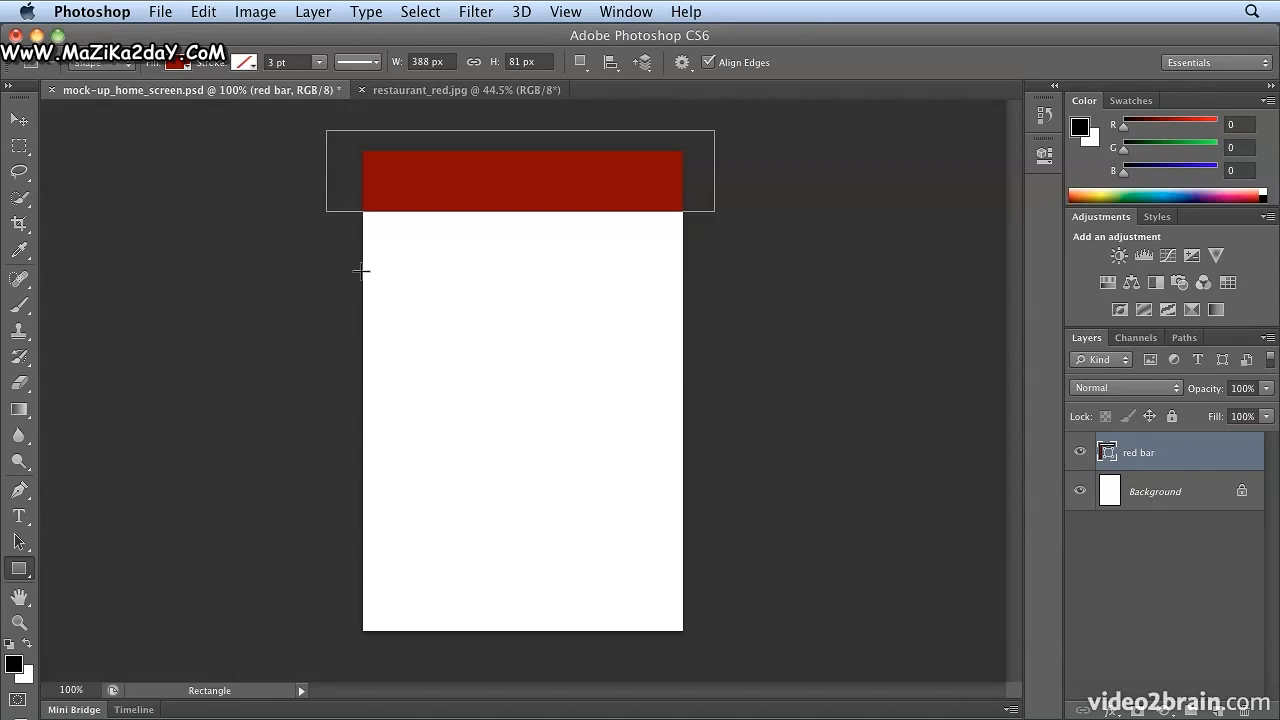
pyautogui.click(172, 12)
pyautogui.click(185, 54)
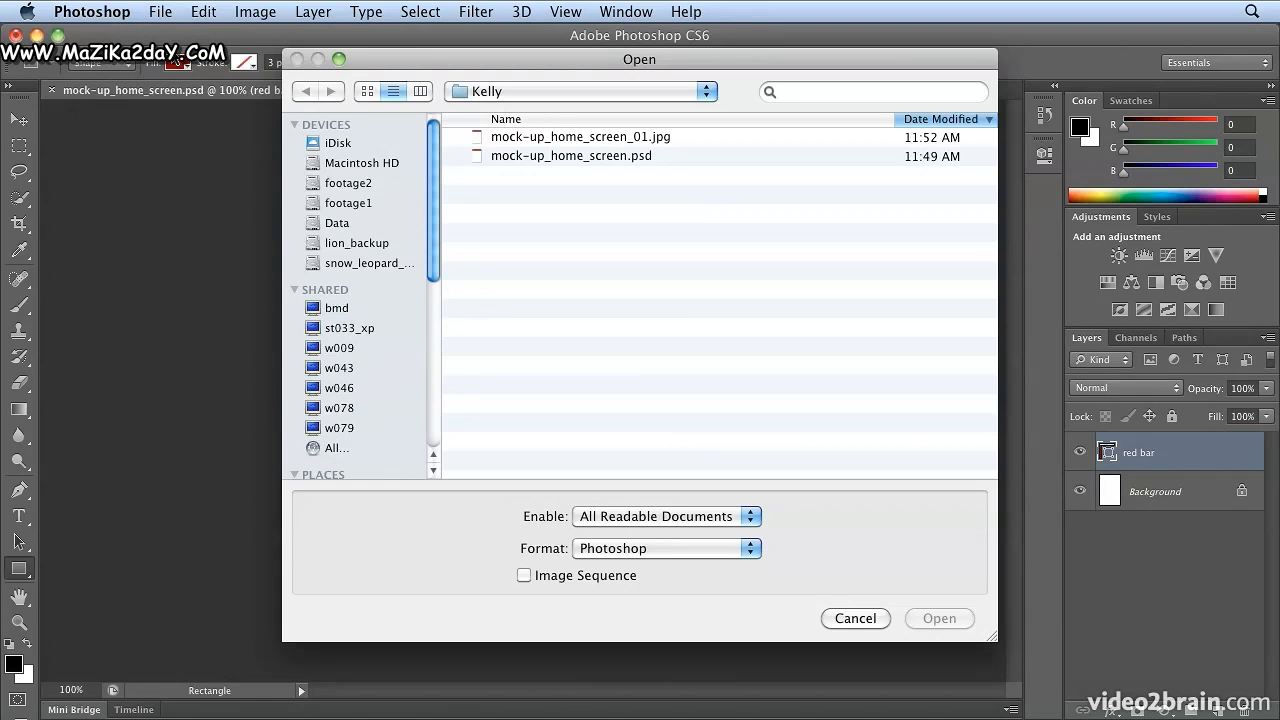
pyautogui.click(495, 92)
pyautogui.click(494, 110)
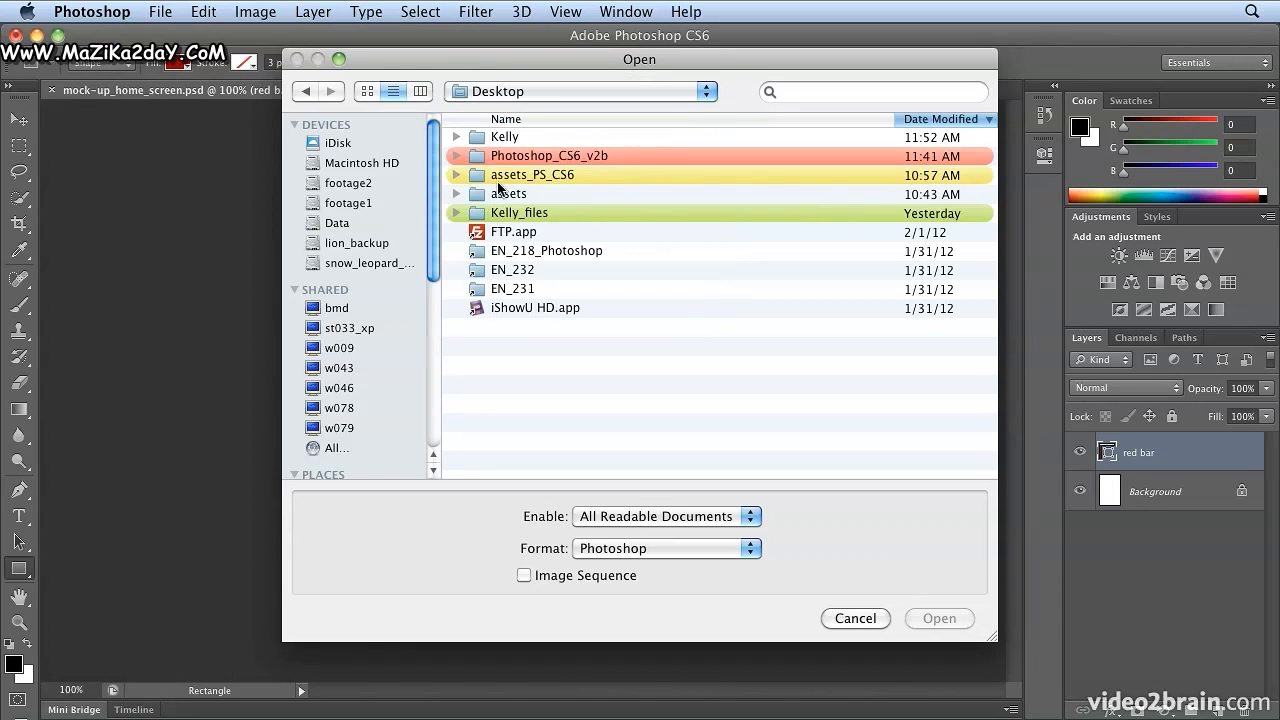
pyautogui.click(520, 195)
pyautogui.doubleClick(520, 195)
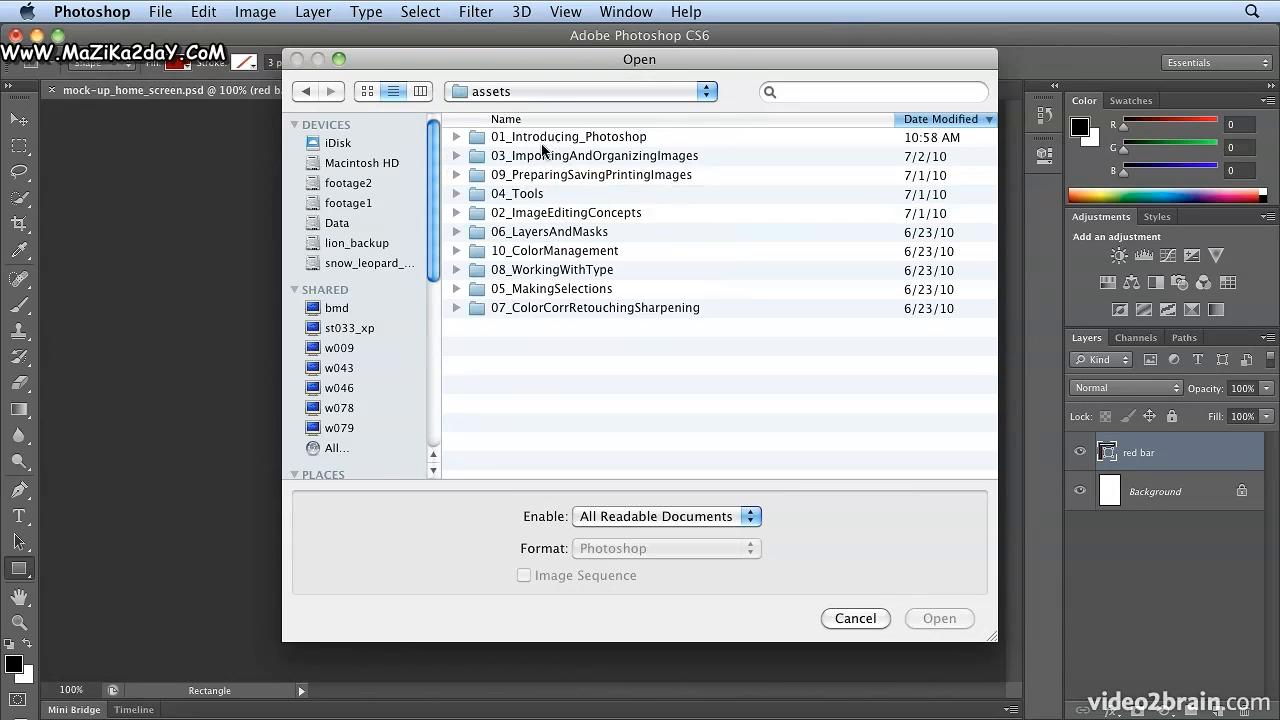
pyautogui.doubleClick(537, 136)
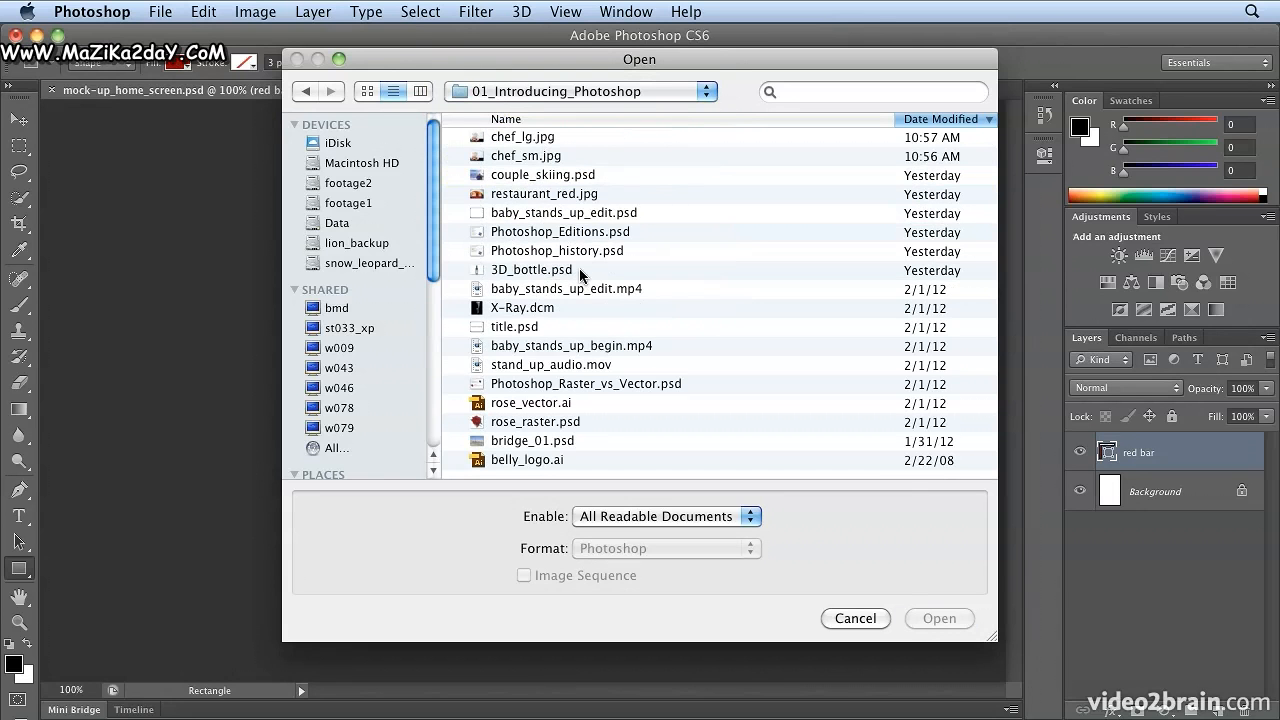
pyautogui.doubleClick(561, 440)
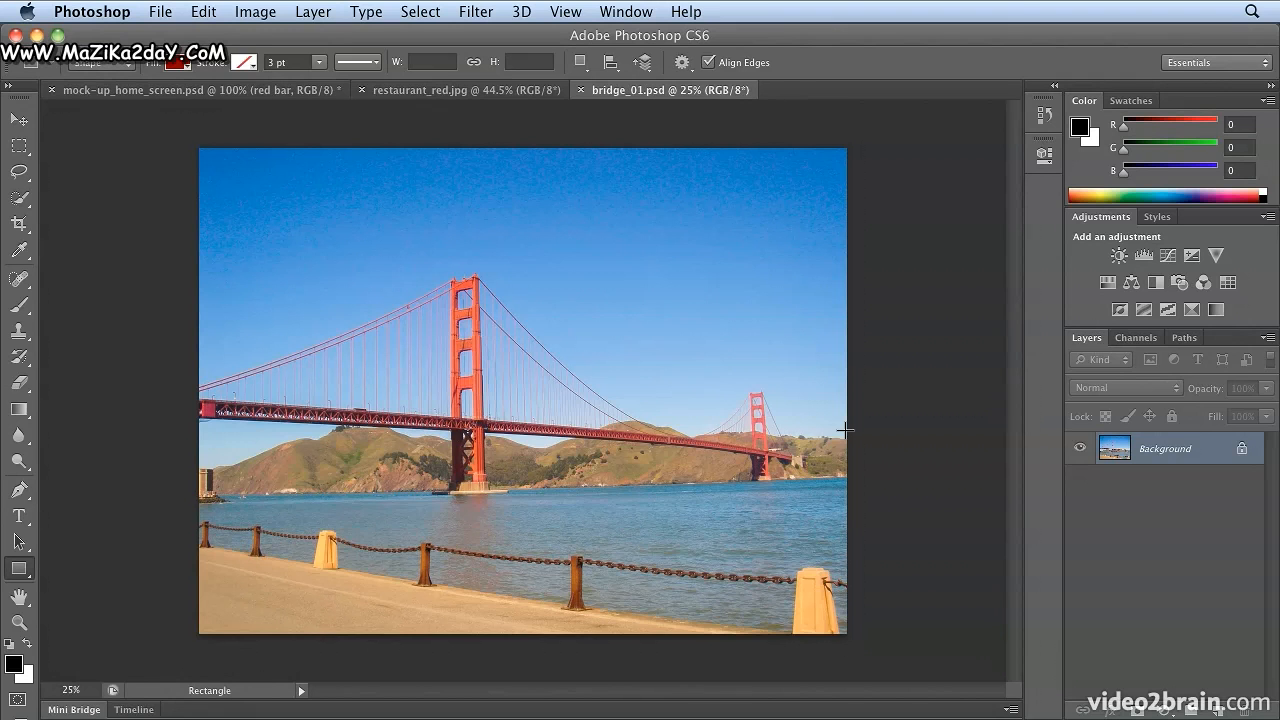
# Expand Mini Bridge again and open rose_raster.psd from its thumbnails
pyautogui.click(78, 709)
pyautogui.doubleClick(829, 633)
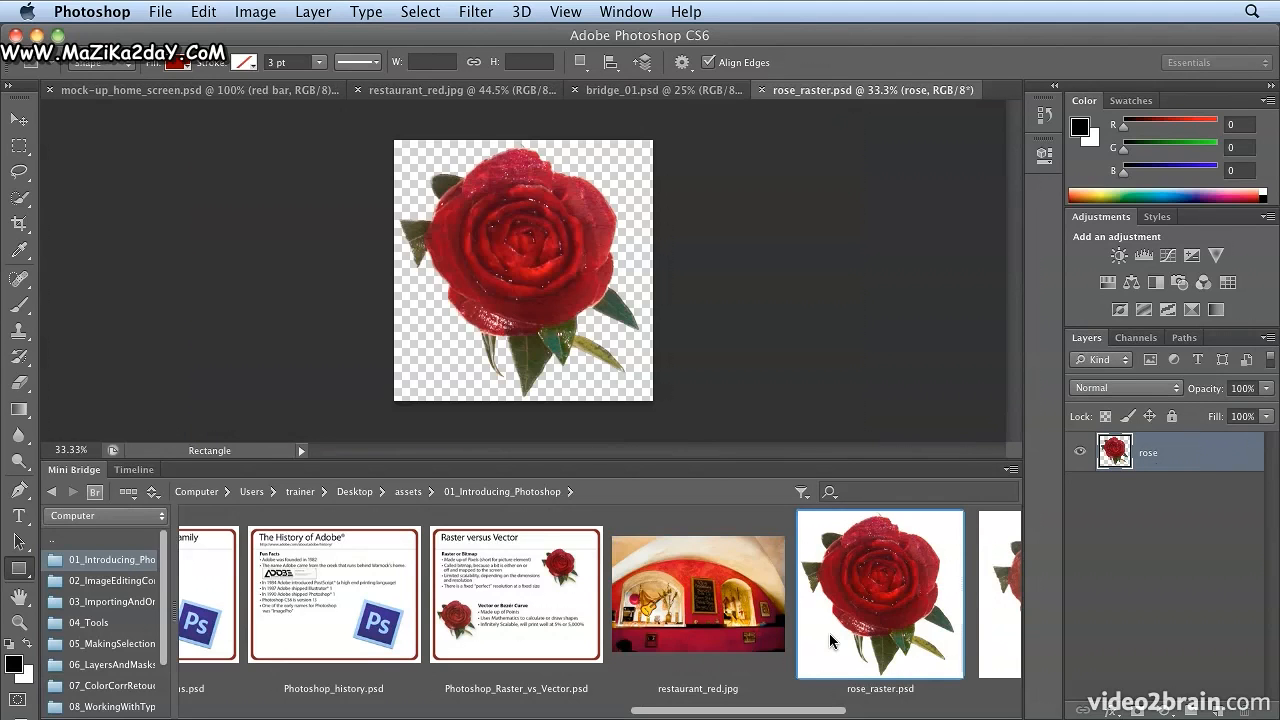